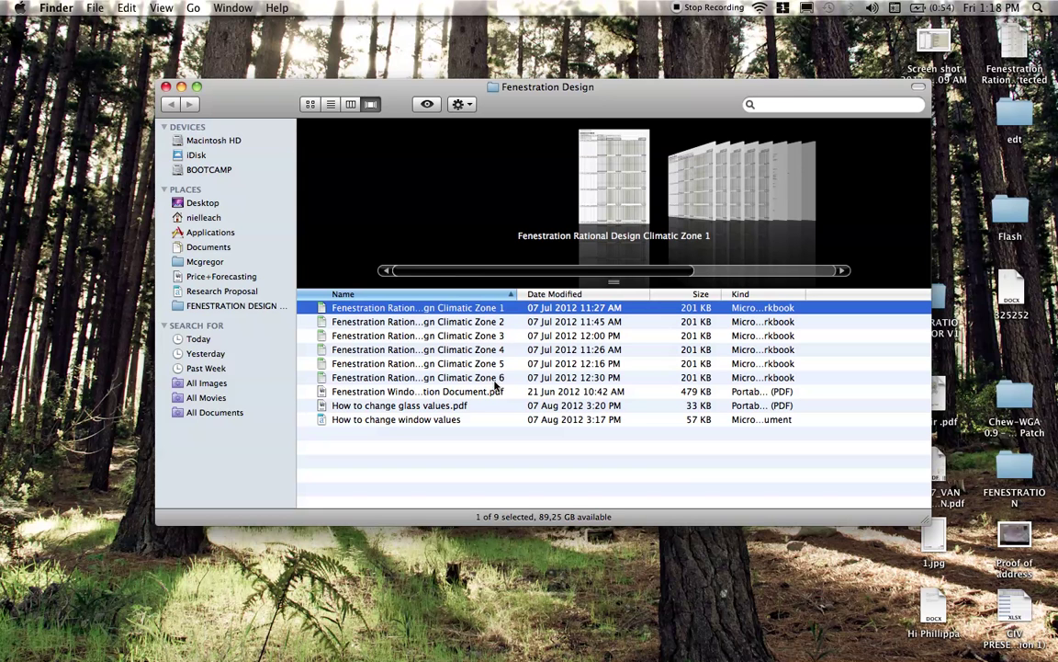
Open the Fenestration Rational Design Climatic Zone 4 workbook with macros enabled and enlarge its window to show the columns up to TOTAL SHGC.
{"action": "double_click", "coordinate": [452, 350]}
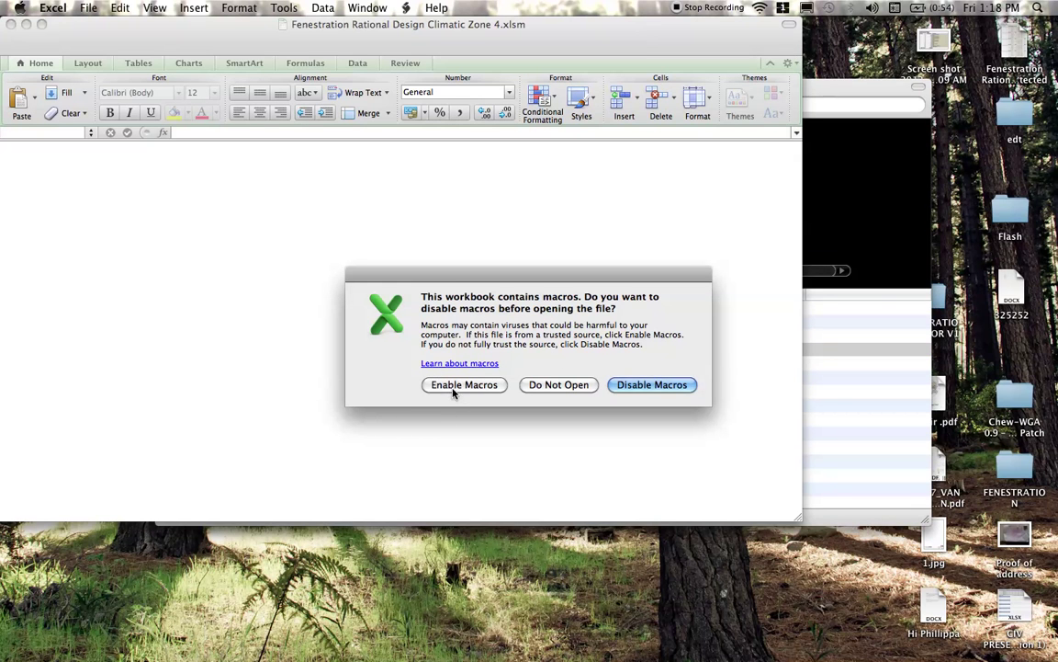
{"action": "left_click", "coordinate": [463, 384]}
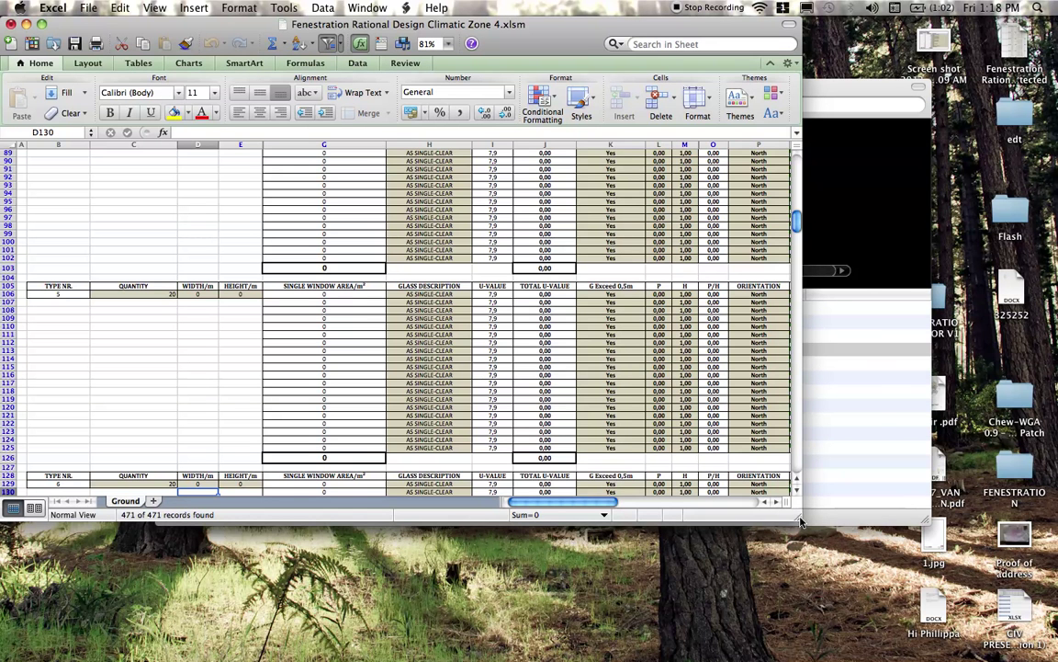
{"action": "left_click_drag", "start_coordinate": [796, 519], "coordinate": [991, 609]}
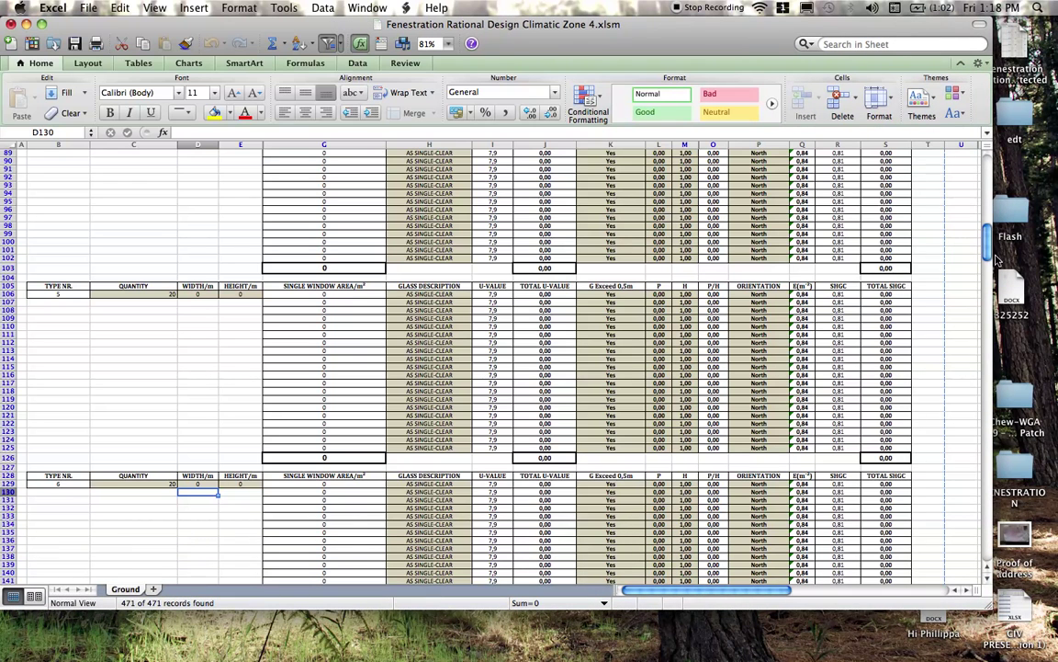
{"action": "scroll", "coordinate": [895, 230], "scroll_direction": "up", "scroll_amount": 15}
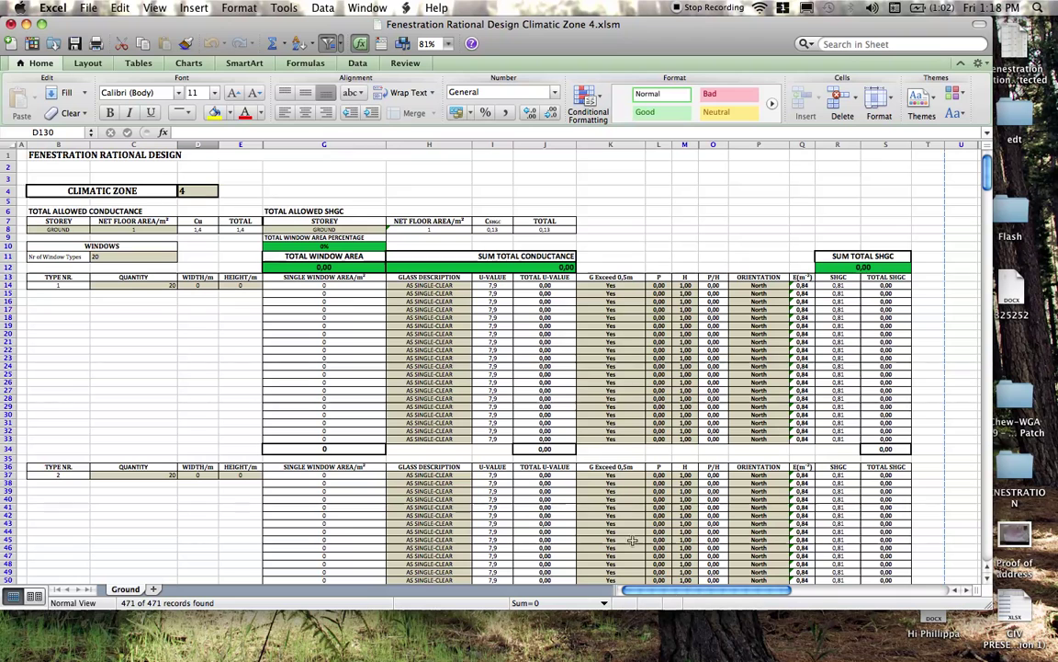
Set the worksheet's zoom to 125%.
{"action": "left_click", "coordinate": [428, 43]}
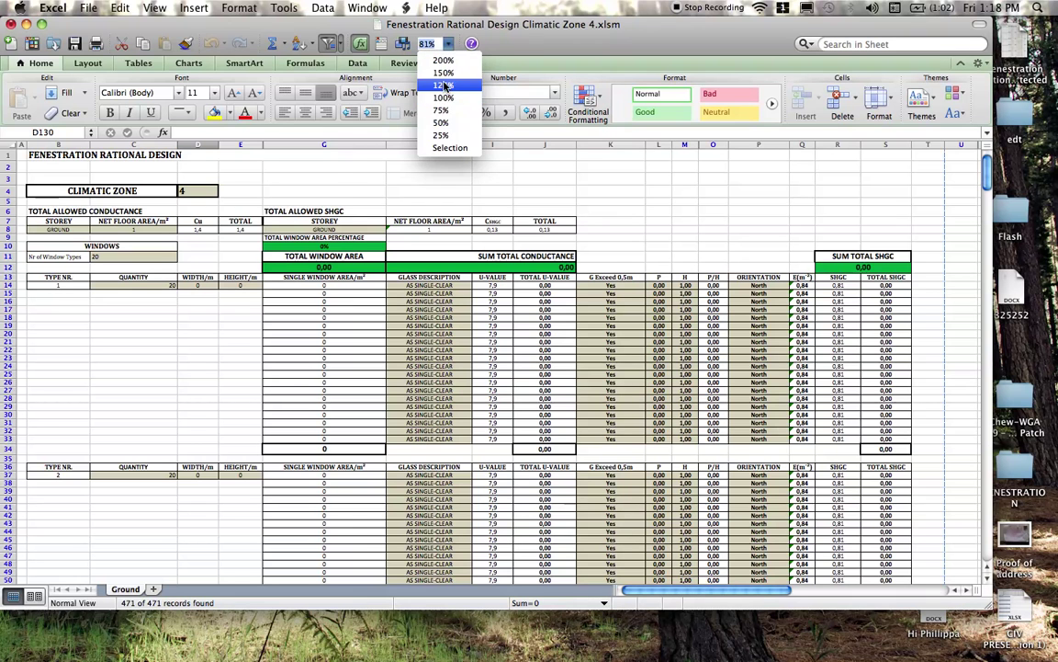
{"action": "left_click", "coordinate": [443, 73]}
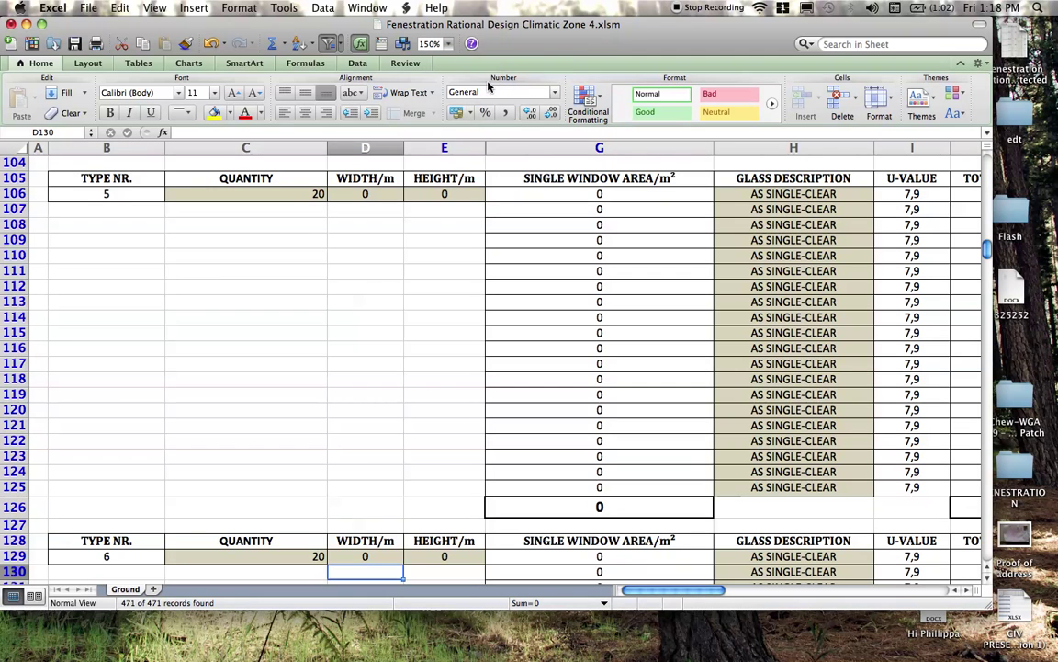
{"action": "left_click", "coordinate": [447, 43]}
{"action": "left_click", "coordinate": [451, 85]}
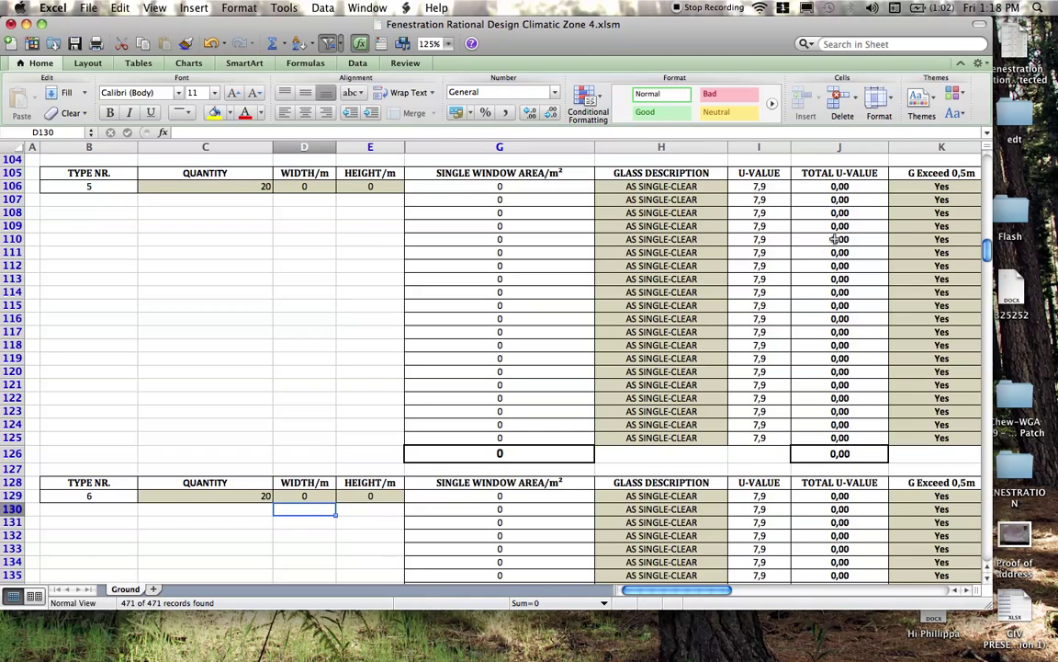
{"action": "left_click_drag", "start_coordinate": [985, 251], "coordinate": [986, 162]}
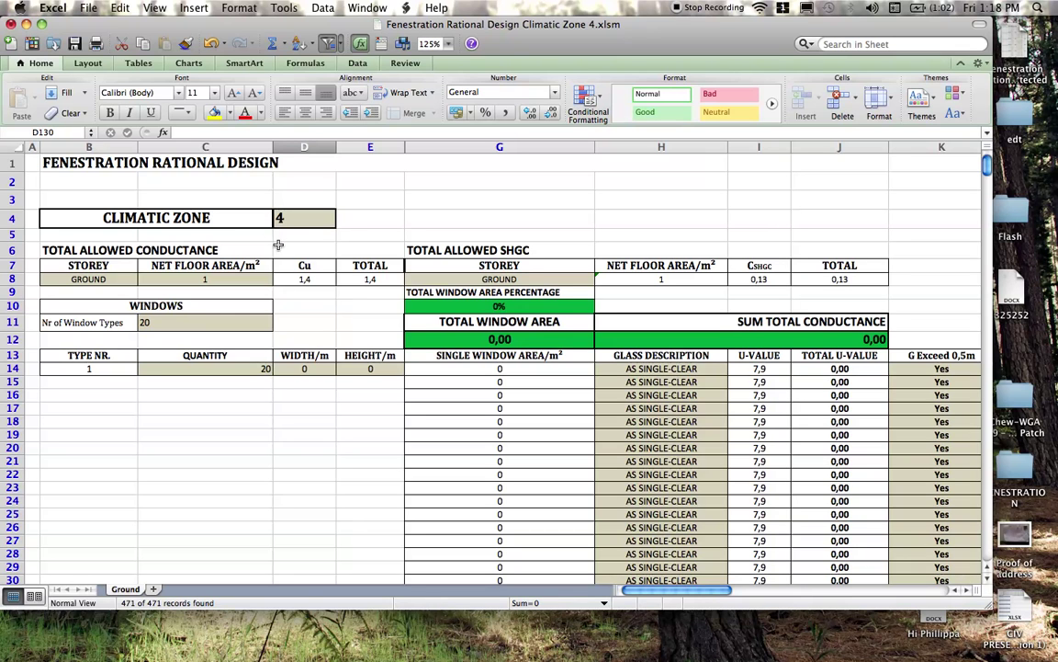
Set the ground storey's net floor area to 200 m² in the Total Allowed Conductance table.
{"action": "left_click", "coordinate": [246, 282]}
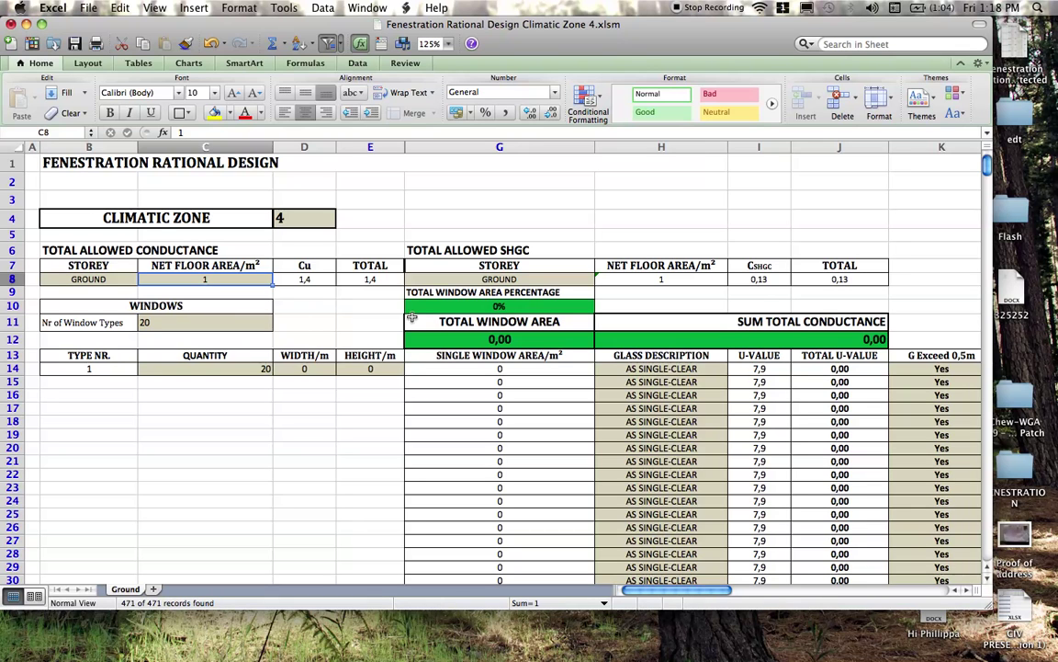
{"action": "type", "text": "200"}
{"action": "key", "text": "Return"}
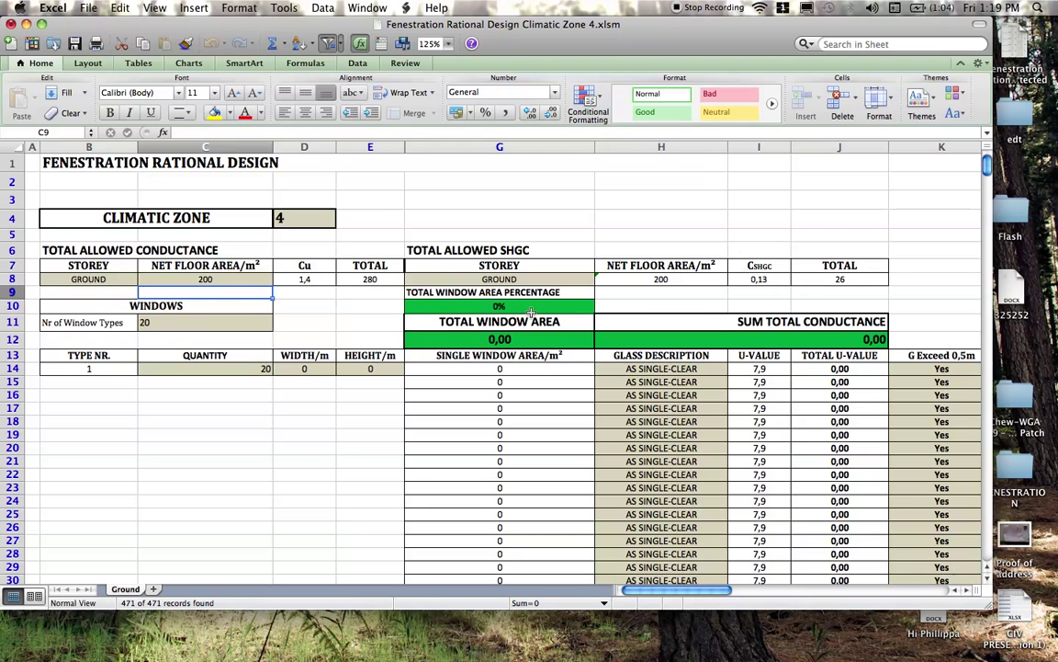
Review the window type tables on the Ground sheet and set the number of window types to 1.
{"action": "left_click", "coordinate": [265, 321]}
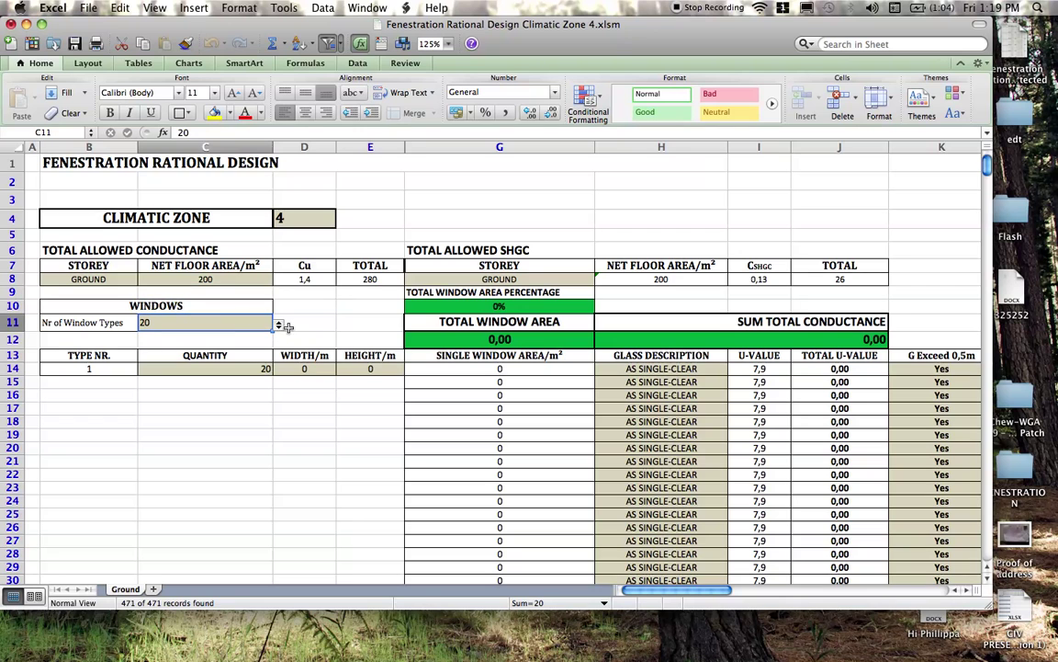
{"action": "left_click", "coordinate": [279, 325]}
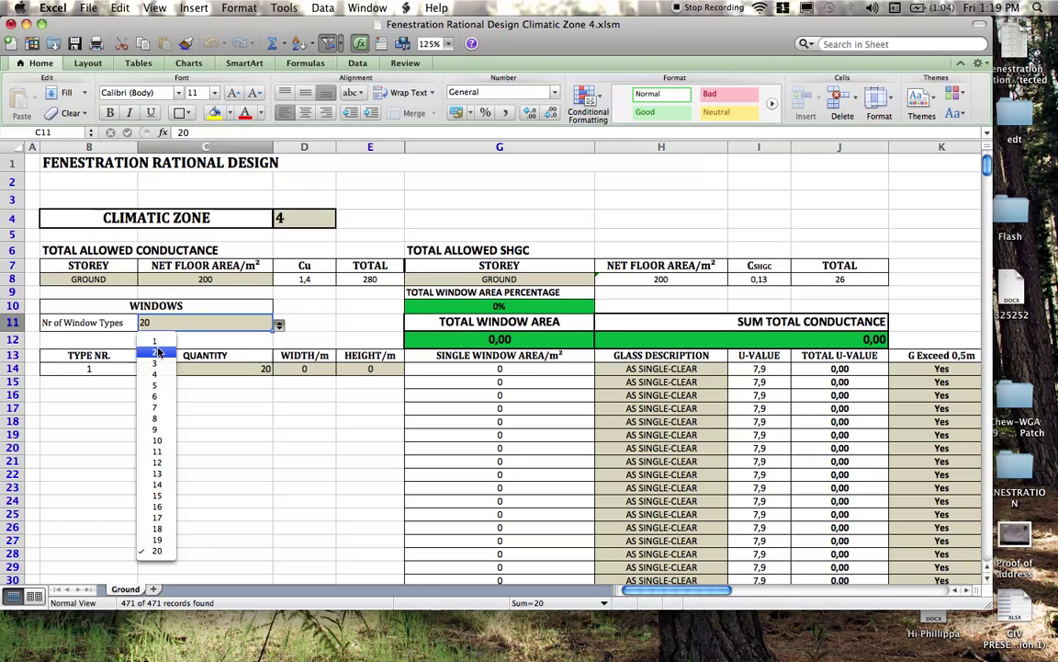
{"action": "scroll", "coordinate": [322, 395], "scroll_direction": "down", "scroll_amount": 20}
{"action": "scroll", "coordinate": [339, 385], "scroll_direction": "down", "scroll_amount": 13}
{"action": "scroll", "coordinate": [340, 384], "scroll_direction": "up", "scroll_amount": 15}
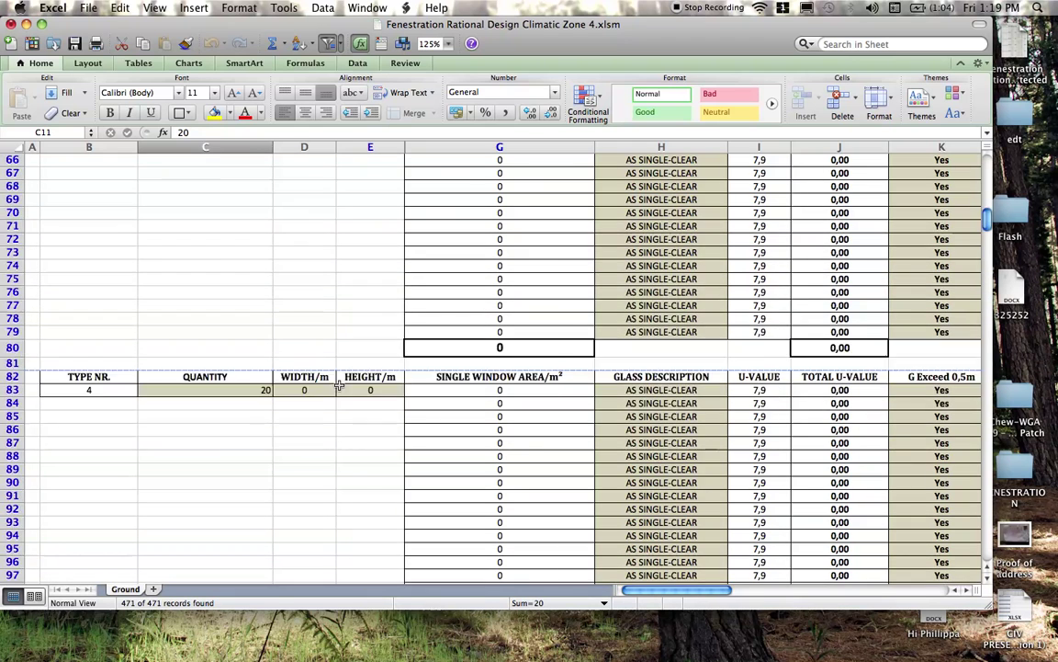
{"action": "scroll", "coordinate": [340, 387], "scroll_direction": "up", "scroll_amount": 20}
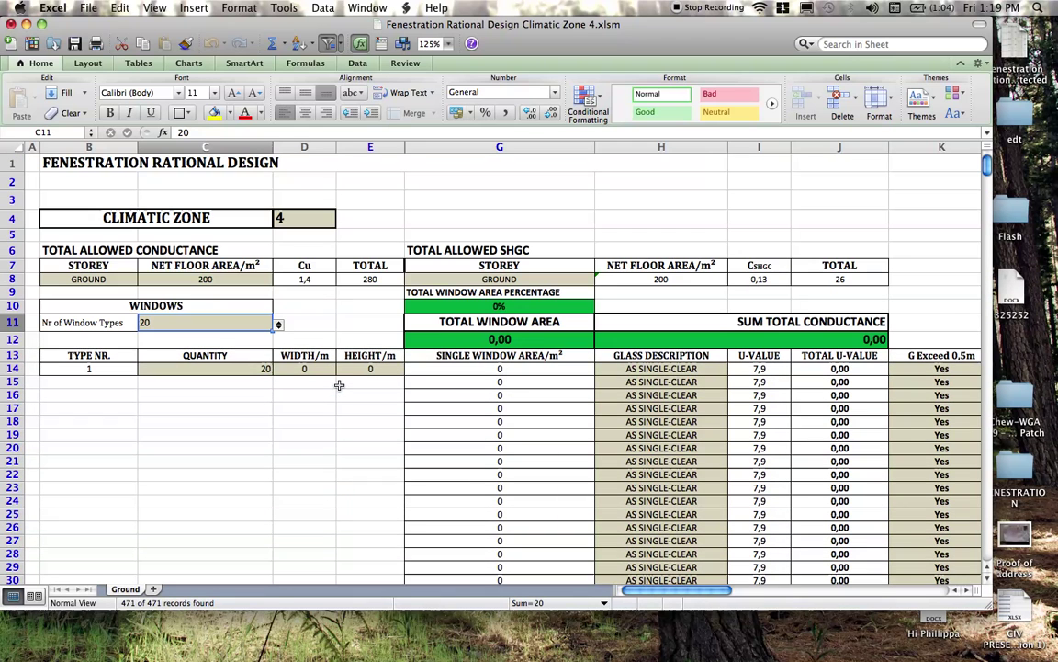
{"action": "left_click", "coordinate": [279, 324]}
{"action": "left_click", "coordinate": [187, 311]}
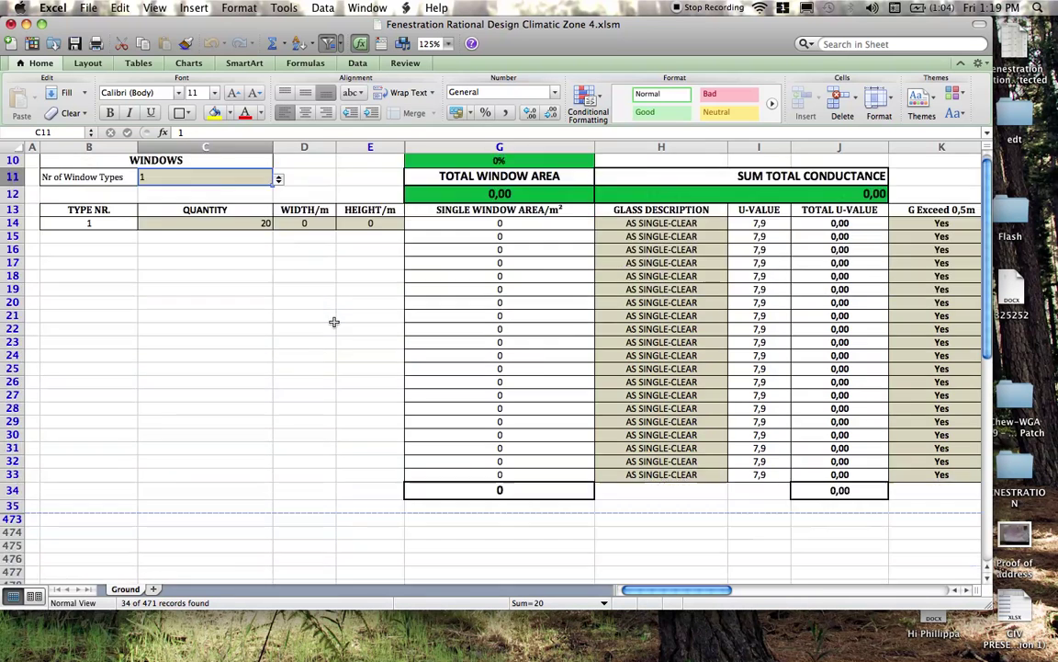
{"action": "scroll", "coordinate": [334, 326], "scroll_direction": "down", "scroll_amount": 3}
{"action": "scroll", "coordinate": [336, 327], "scroll_direction": "up", "scroll_amount": 6}
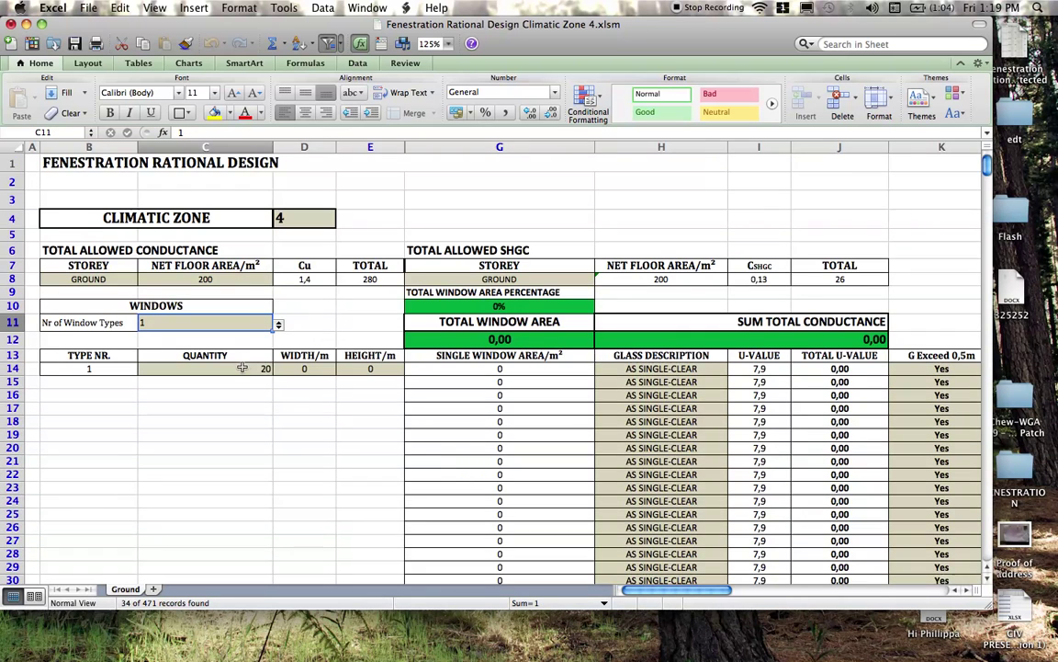
Set the quantity of type 1 windows to 3.
{"action": "left_click", "coordinate": [241, 368]}
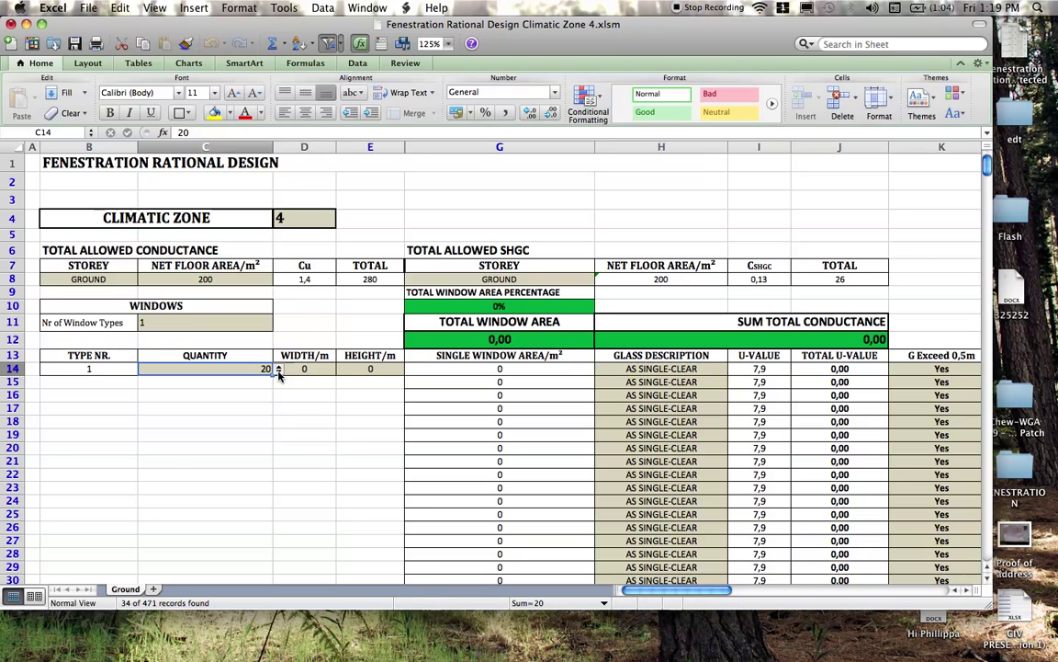
{"action": "left_click", "coordinate": [279, 368]}
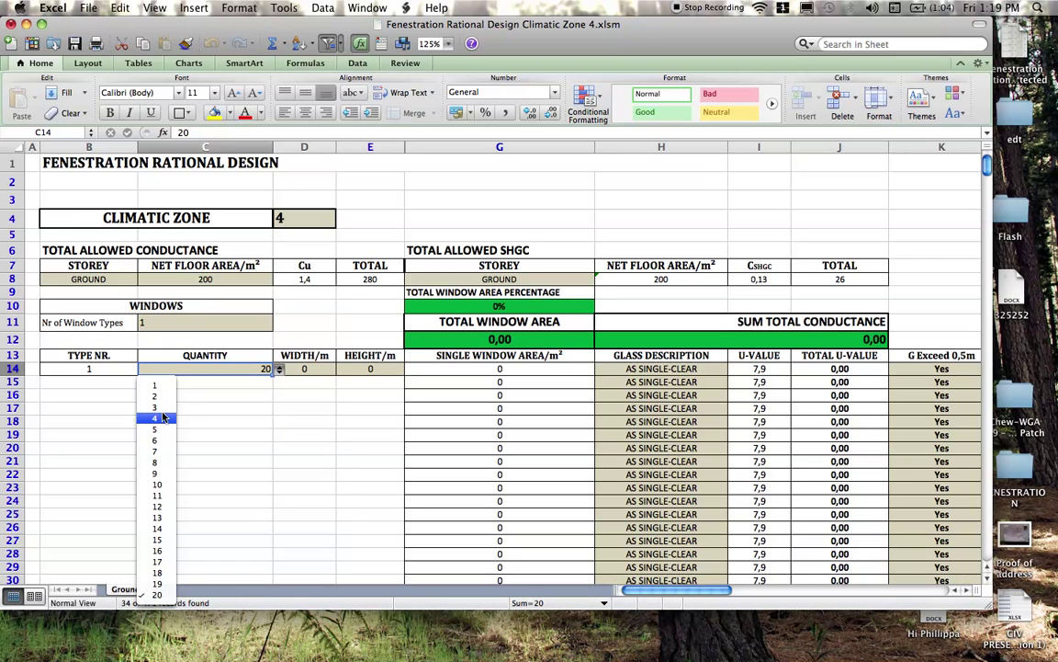
{"action": "left_click", "coordinate": [158, 407]}
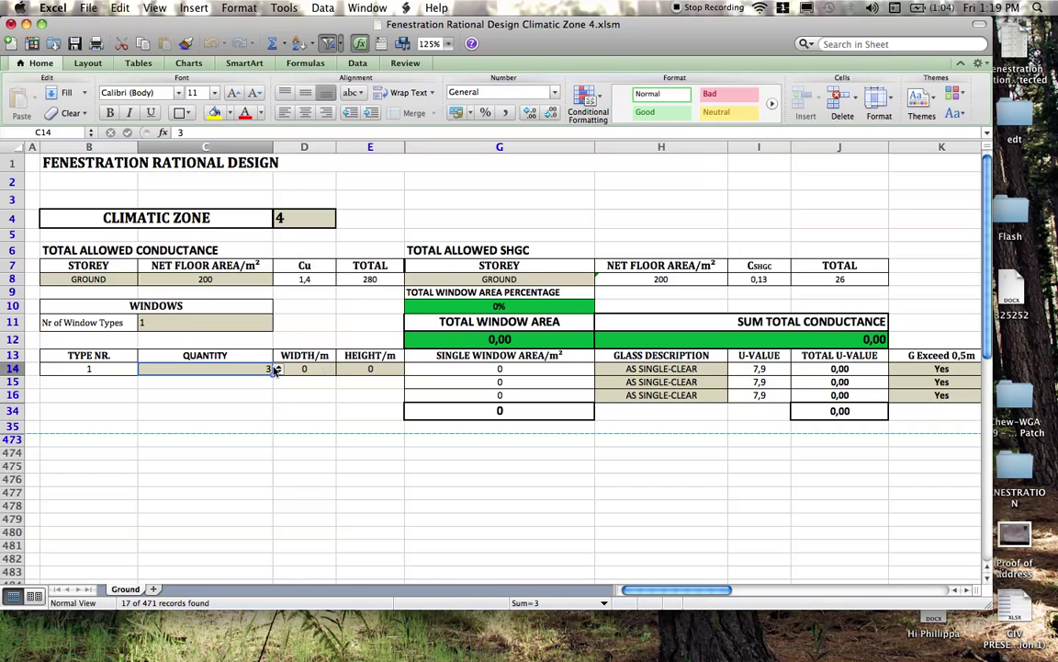
Enter a width of 2 m and a height of 2 m for window type 1.
{"action": "key", "text": "Tab"}
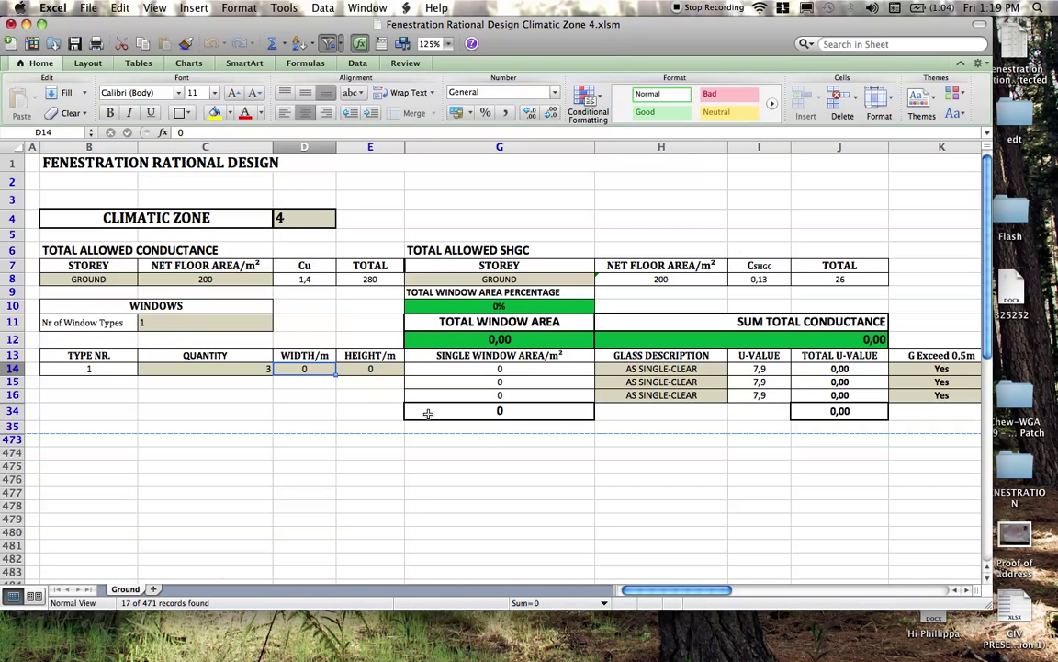
{"action": "type", "text": "2"}
{"action": "key", "text": "Tab"}
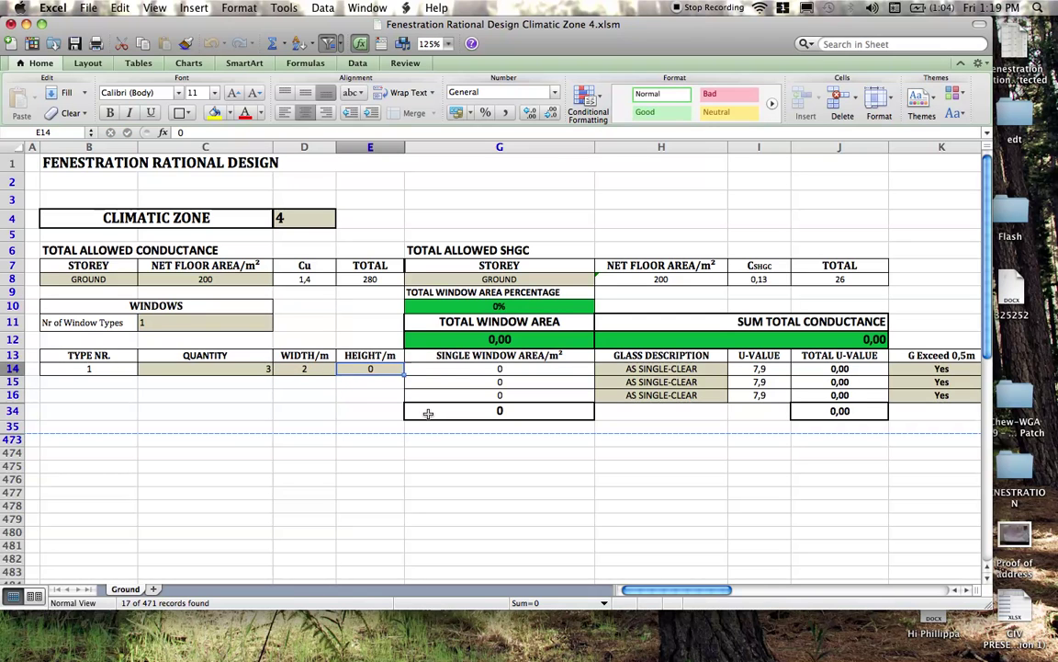
{"action": "type", "text": "2"}
{"action": "key", "text": "Return"}
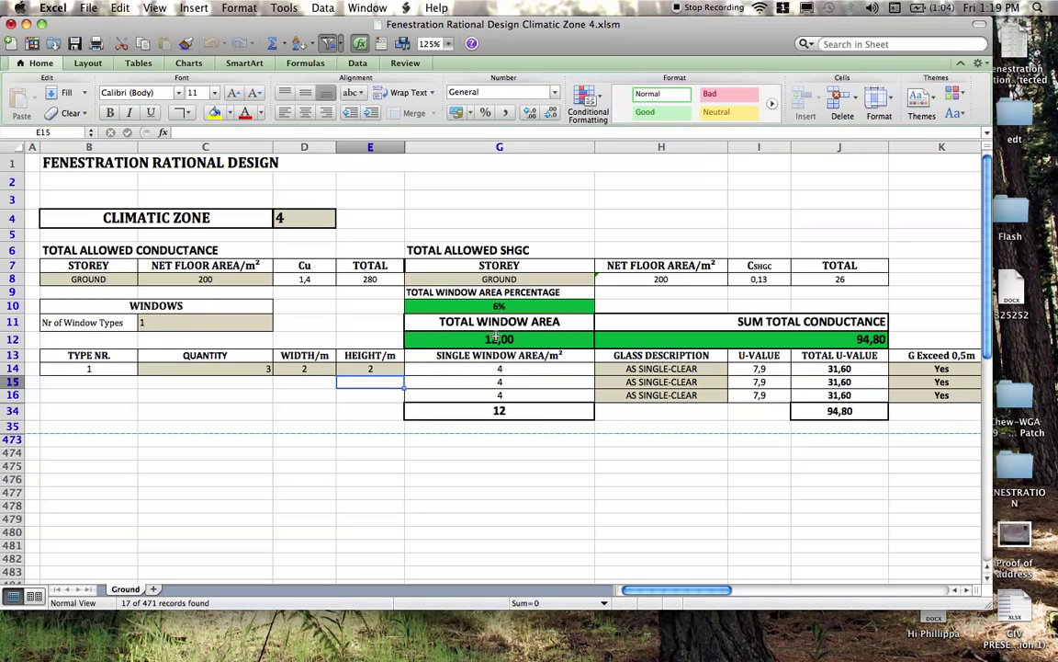
Inspect the total window area percentage formula and change the type 1 window width to 4 m.
{"action": "left_click", "coordinate": [512, 307]}
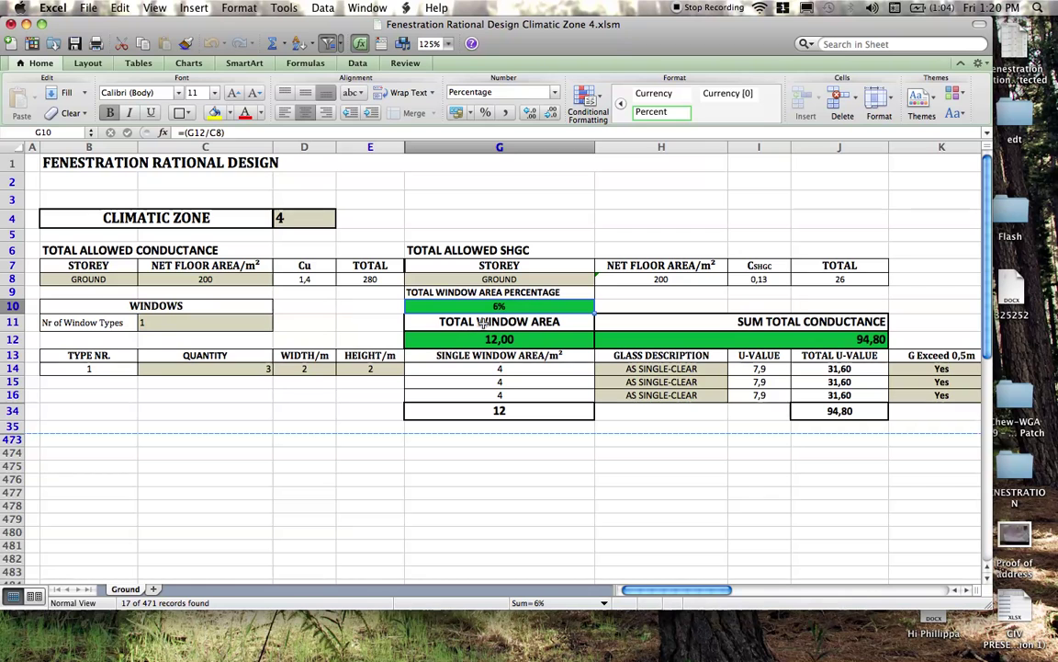
{"action": "left_click", "coordinate": [328, 368]}
{"action": "type", "text": "4"}
{"action": "key", "text": "Return"}
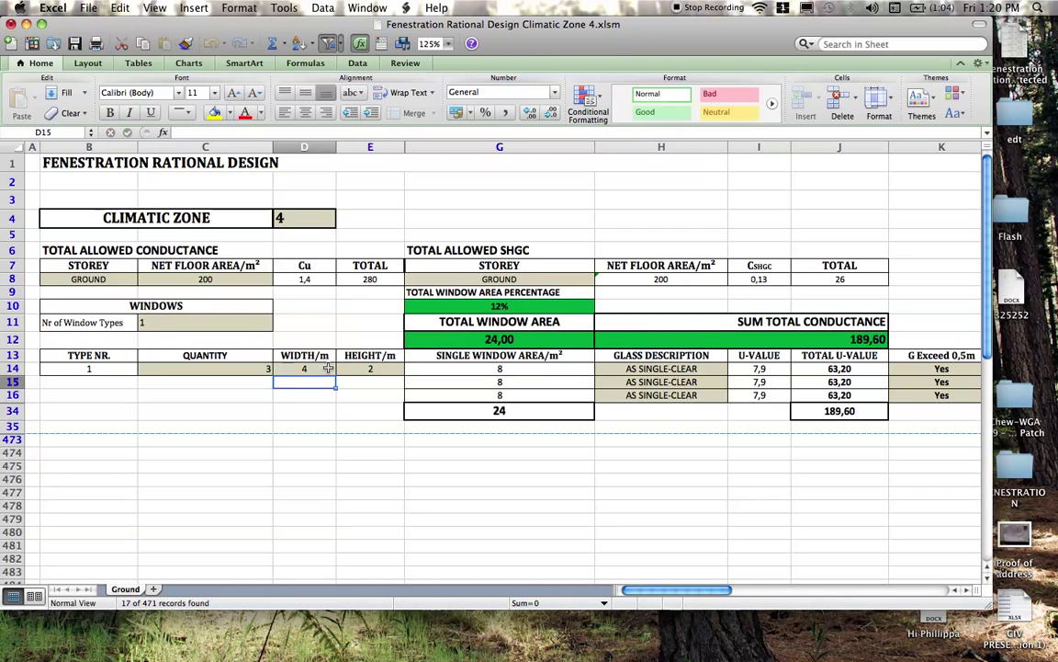
Set the type 1 window width to 6 m.
{"action": "left_click", "coordinate": [328, 369]}
{"action": "type", "text": "6"}
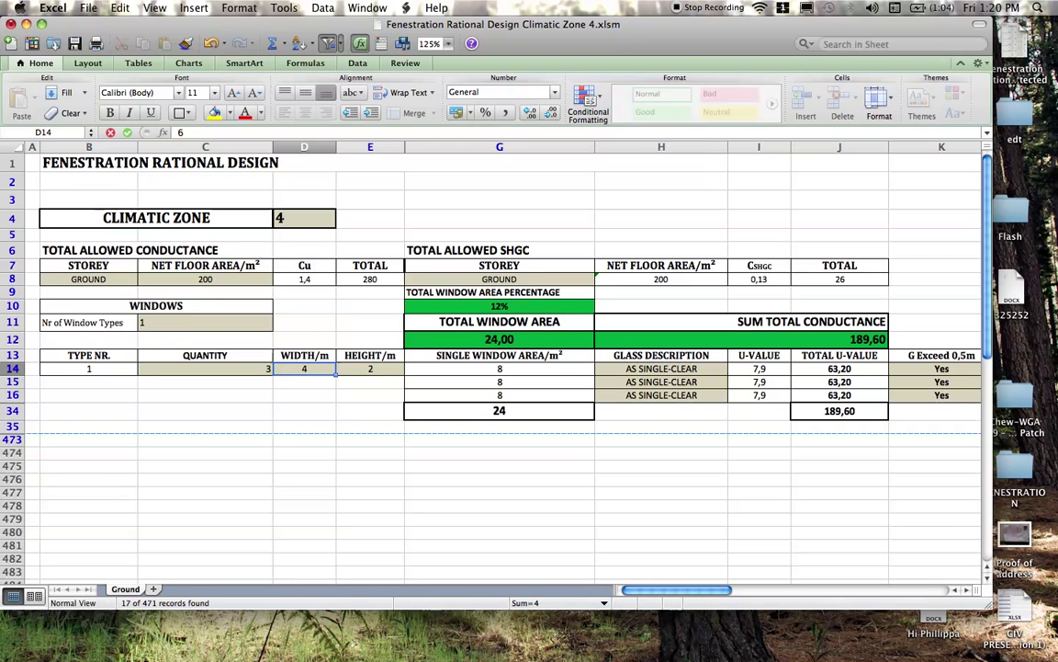
{"action": "key", "text": "Return"}
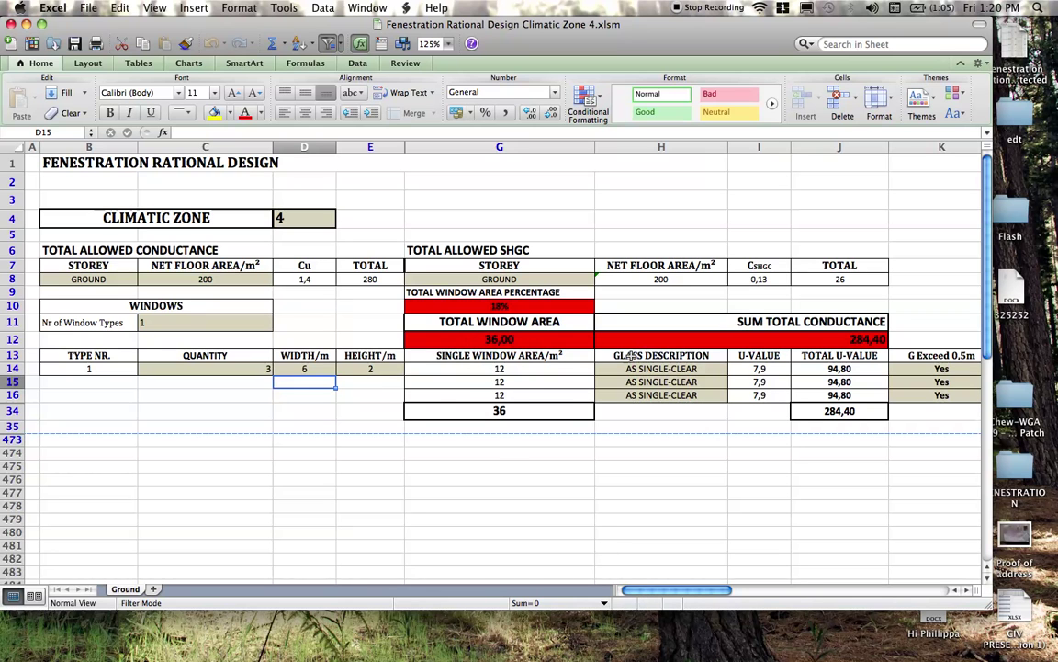
Set "G Exceed 0,5m" to No for all three type 1 windows in rows 14 to 16.
{"action": "left_click_drag", "start_coordinate": [668, 598], "coordinate": [716, 591]}
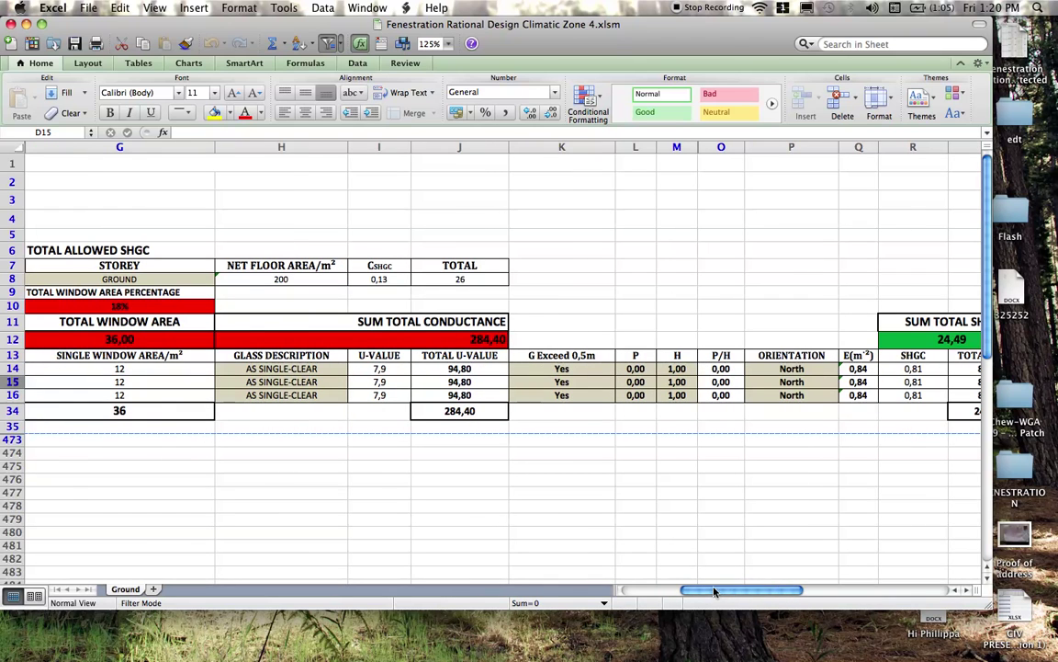
{"action": "left_click", "coordinate": [584, 370]}
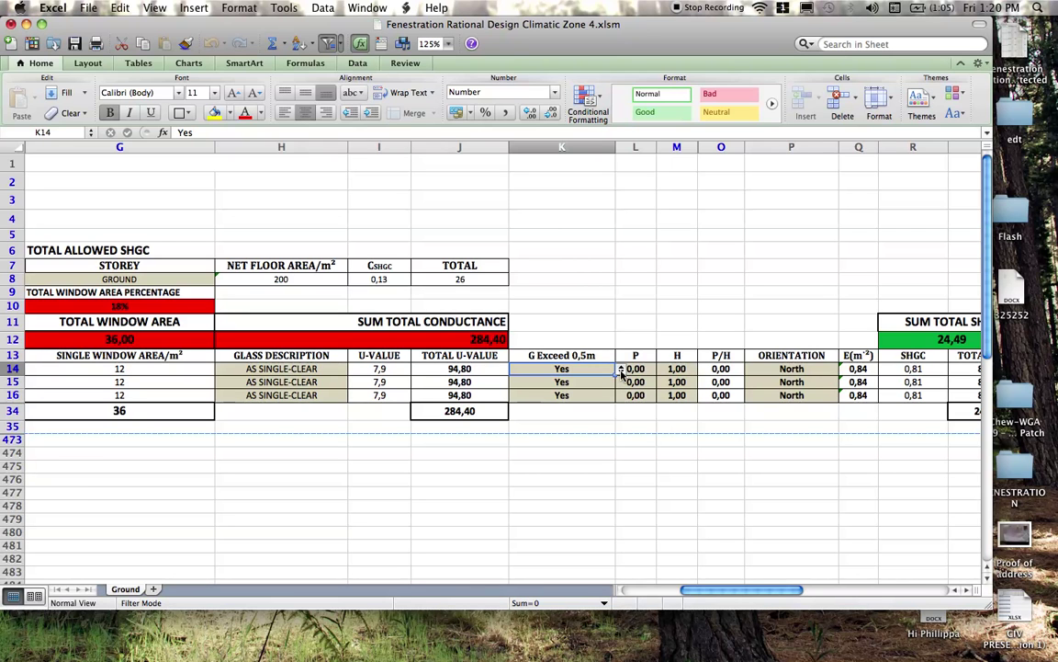
{"action": "left_click", "coordinate": [621, 369]}
{"action": "left_click", "coordinate": [542, 402]}
{"action": "left_click", "coordinate": [614, 382]}
{"action": "left_click", "coordinate": [621, 382]}
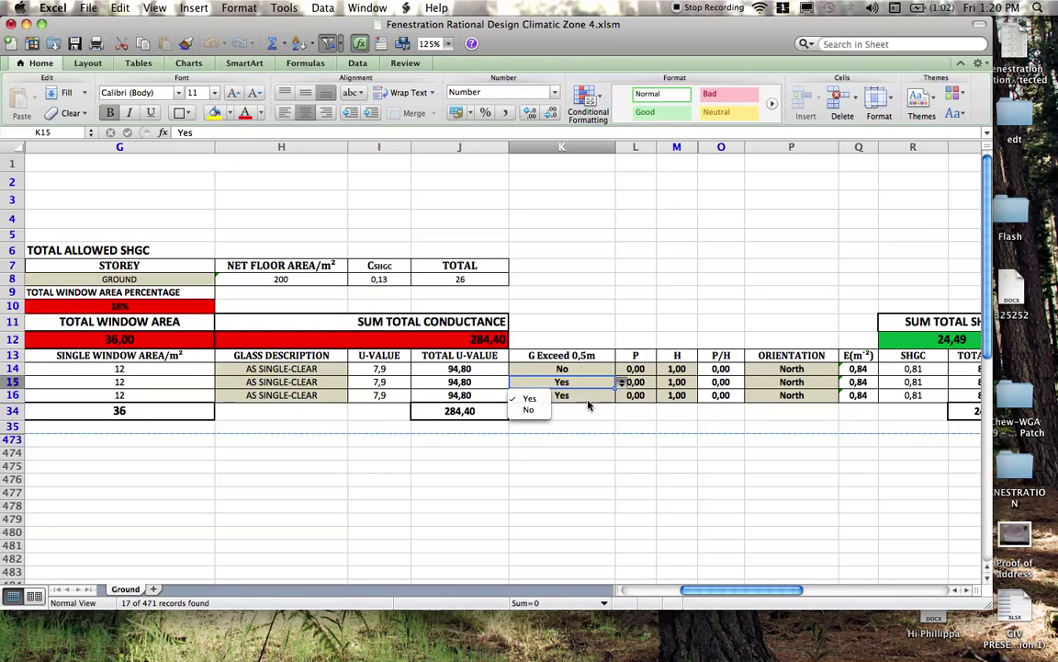
{"action": "left_click", "coordinate": [529, 409]}
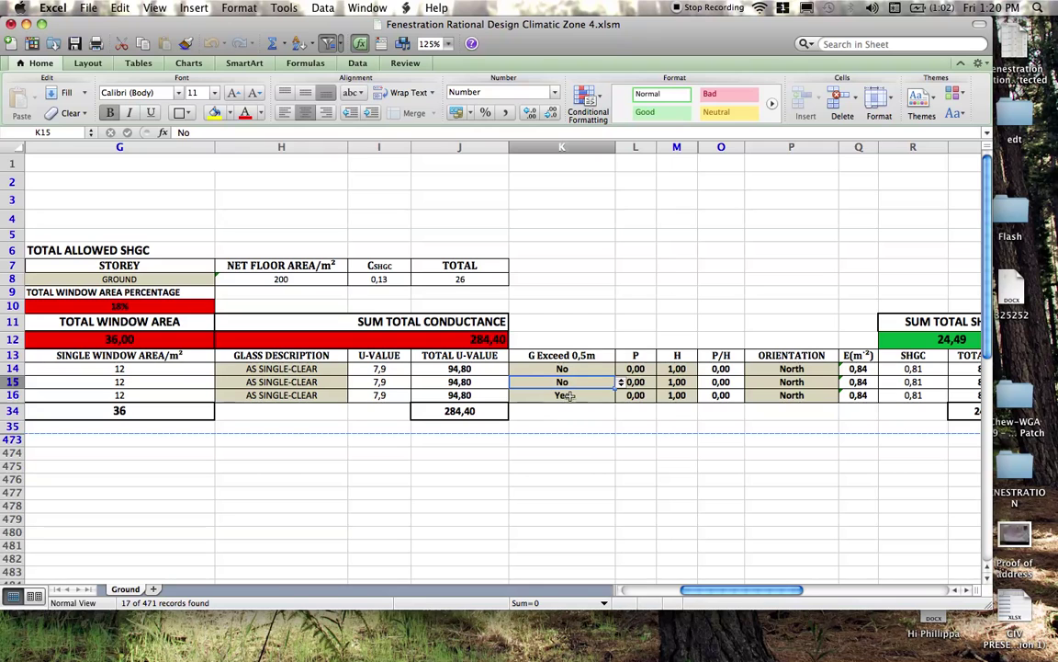
{"action": "left_click", "coordinate": [610, 402]}
{"action": "left_click", "coordinate": [621, 395]}
{"action": "left_click", "coordinate": [535, 410]}
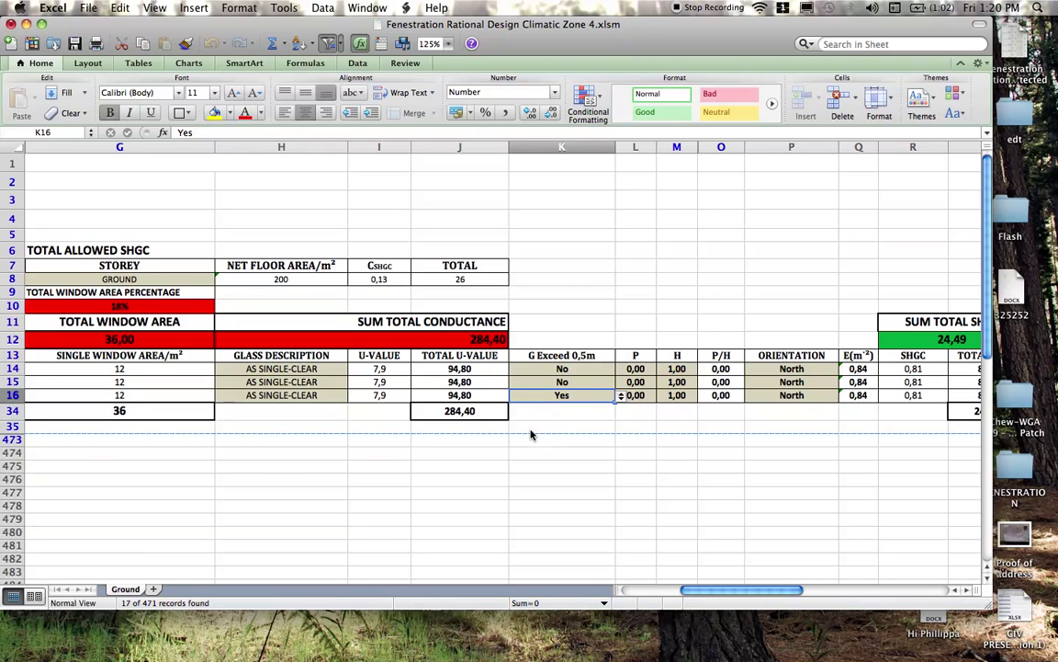
{"action": "left_click", "coordinate": [621, 395]}
{"action": "left_click", "coordinate": [535, 421]}
Enter a P value of 0,5 for each of the three type 1 windows.
{"action": "left_click", "coordinate": [630, 370]}
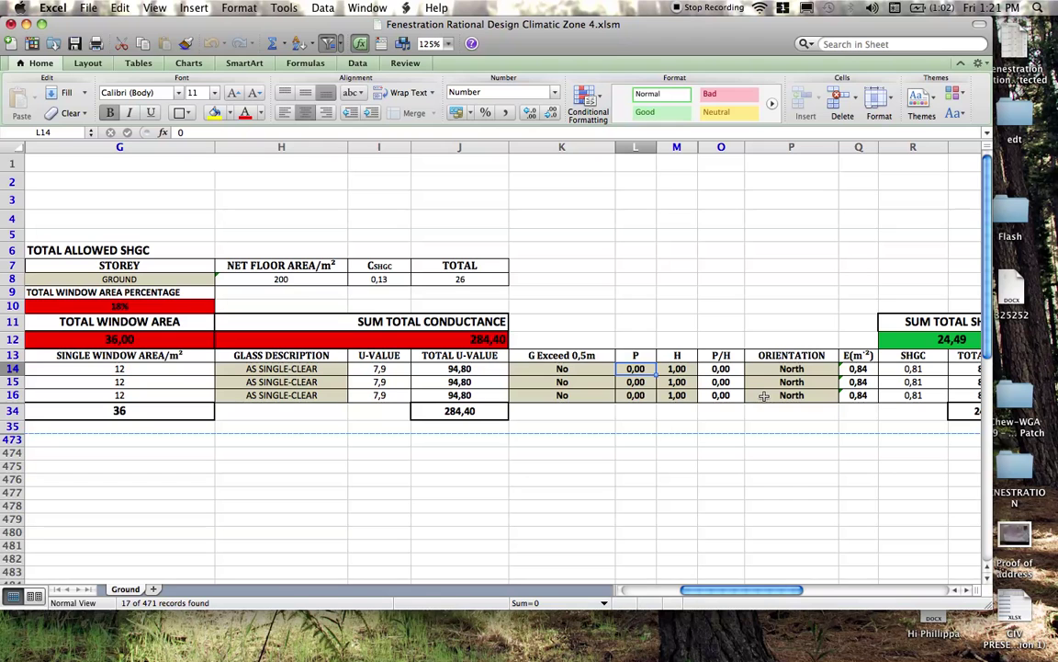
{"action": "type", "text": "0,5"}
{"action": "key", "text": "Return"}
{"action": "type", "text": "0,5"}
{"action": "key", "text": "Return"}
{"action": "type", "text": "0,5"}
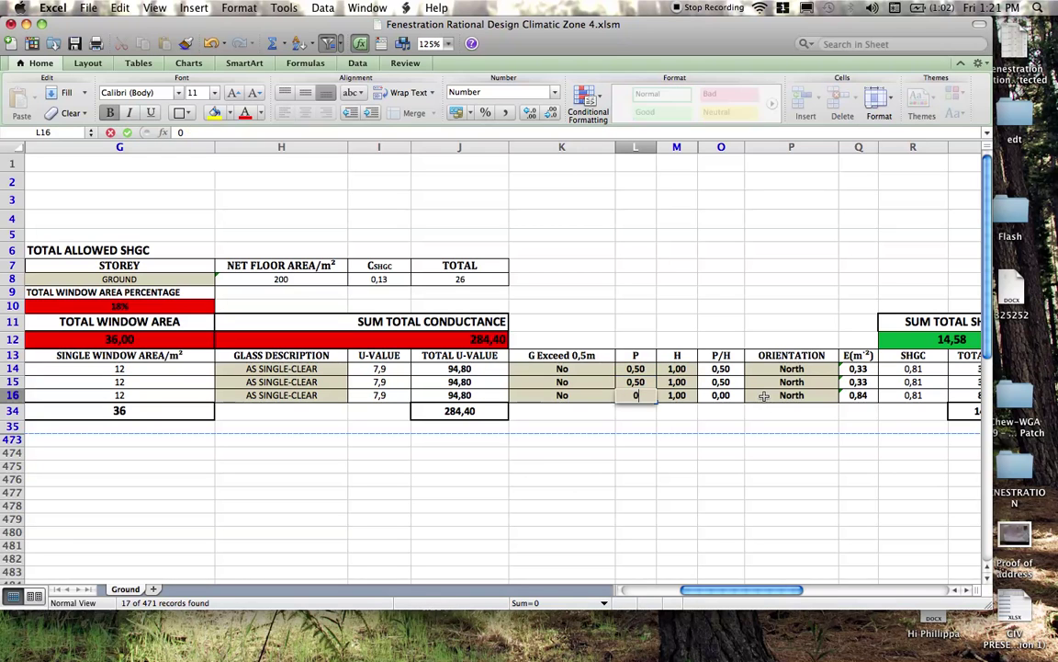
{"action": "key", "text": "Return"}
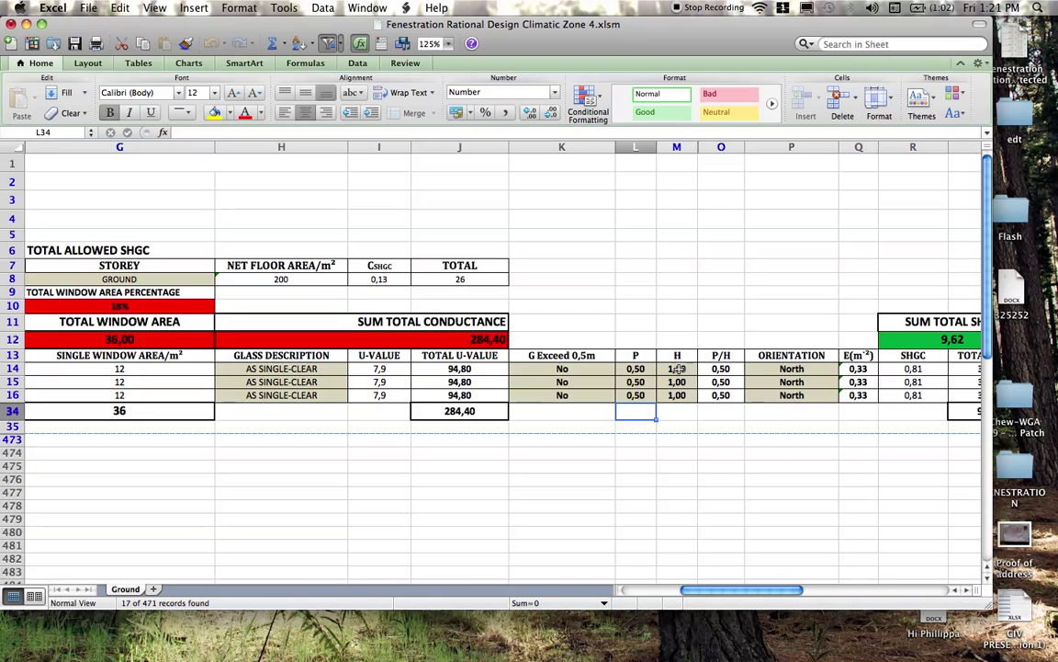
Enter an H value of 2 for each of the three type 1 windows.
{"action": "left_click", "coordinate": [677, 369]}
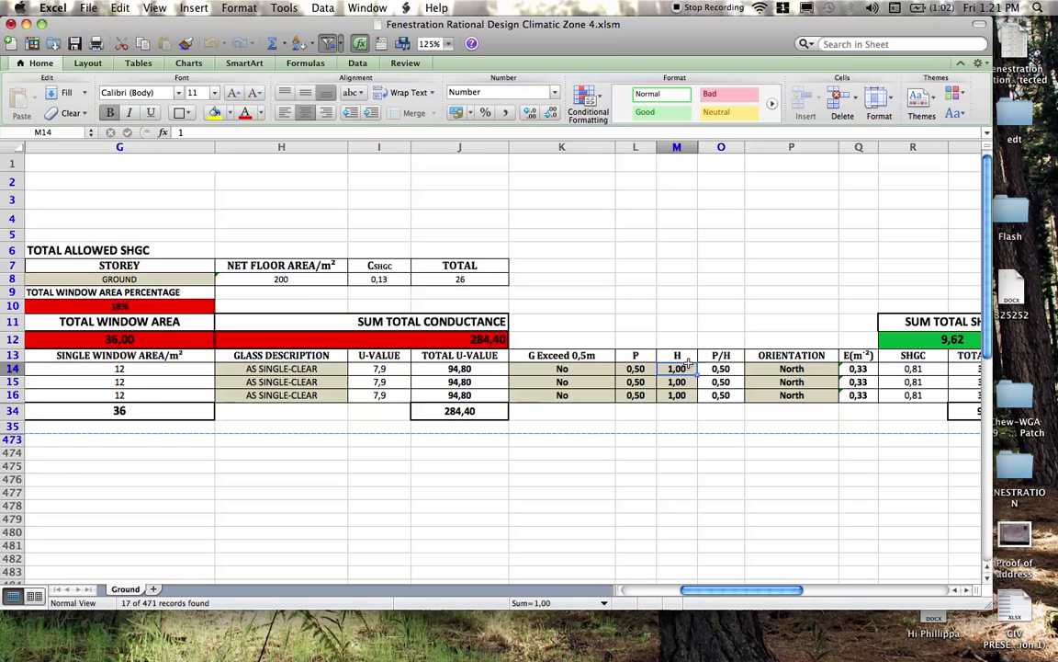
{"action": "type", "text": "2"}
{"action": "key", "text": "Return"}
{"action": "type", "text": "2"}
{"action": "key", "text": "Return"}
{"action": "type", "text": "2"}
{"action": "key", "text": "Return"}
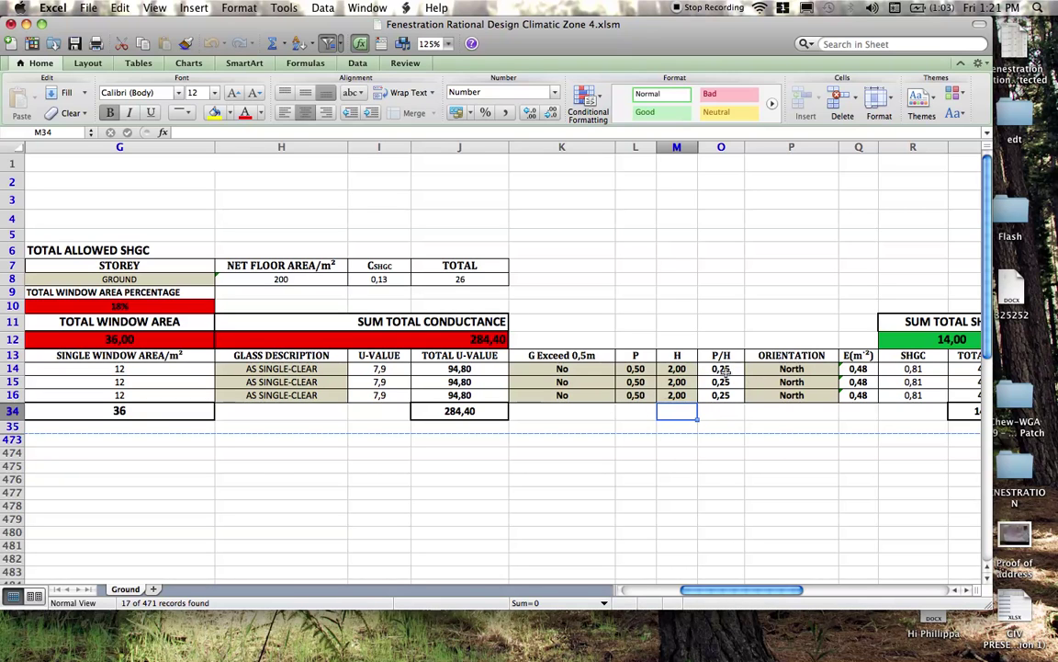
{"action": "left_click", "coordinate": [579, 368]}
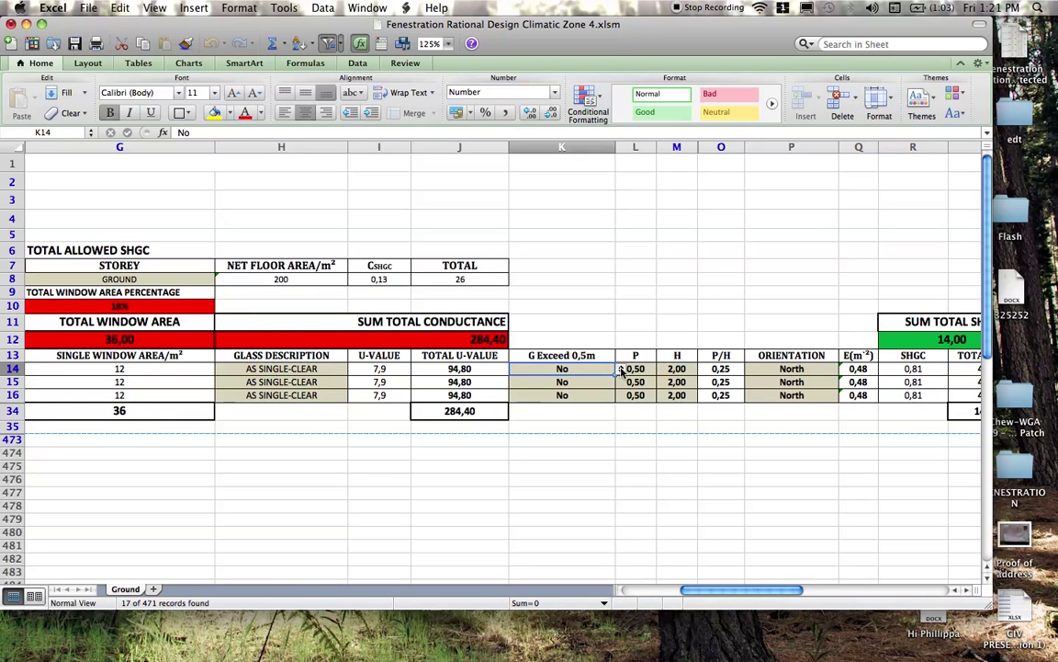
{"action": "left_click", "coordinate": [621, 368]}
{"action": "left_click", "coordinate": [538, 382]}
{"action": "left_click", "coordinate": [621, 369]}
{"action": "left_click", "coordinate": [539, 396]}
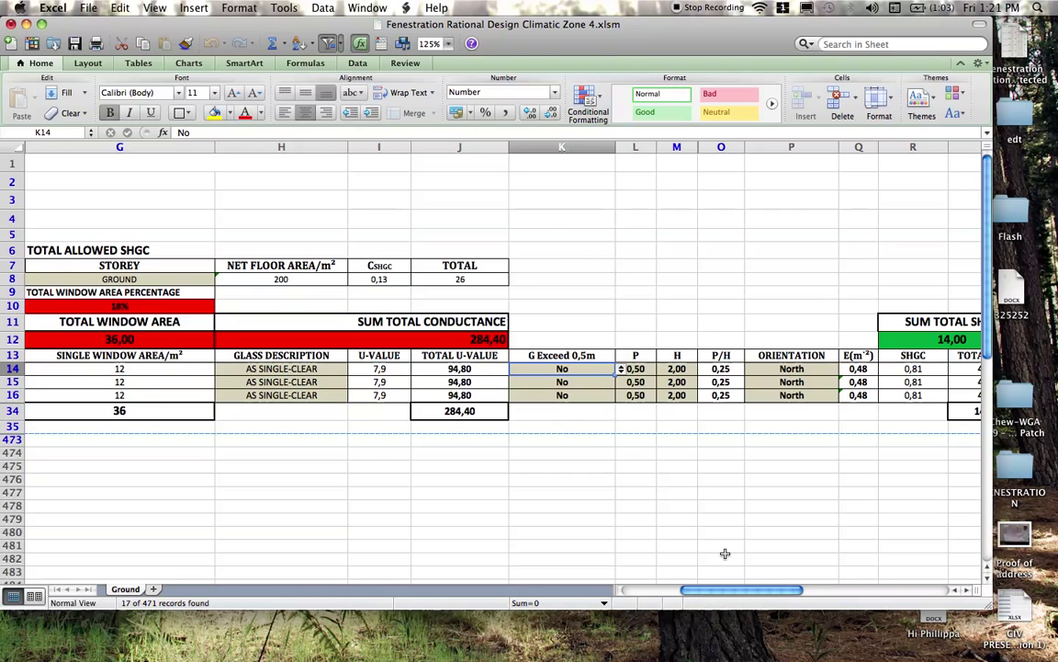
Compare the sum total SHGC with the total allowed SHGC and its formula, and review the conductance and window area figures.
{"action": "mouse_move", "coordinate": [712, 591]}
{"action": "left_mouse_down"}
{"action": "mouse_move", "coordinate": [735, 590]}
{"action": "mouse_move", "coordinate": [723, 591]}
{"action": "left_mouse_up"}
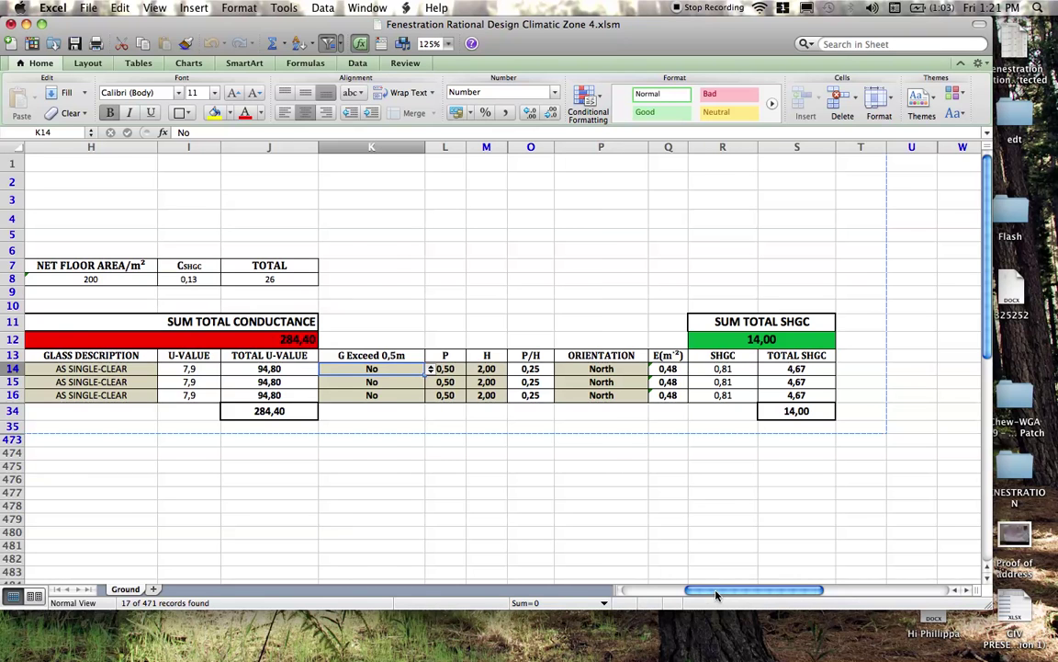
{"action": "left_click_drag", "start_coordinate": [716, 596], "coordinate": [704, 591]}
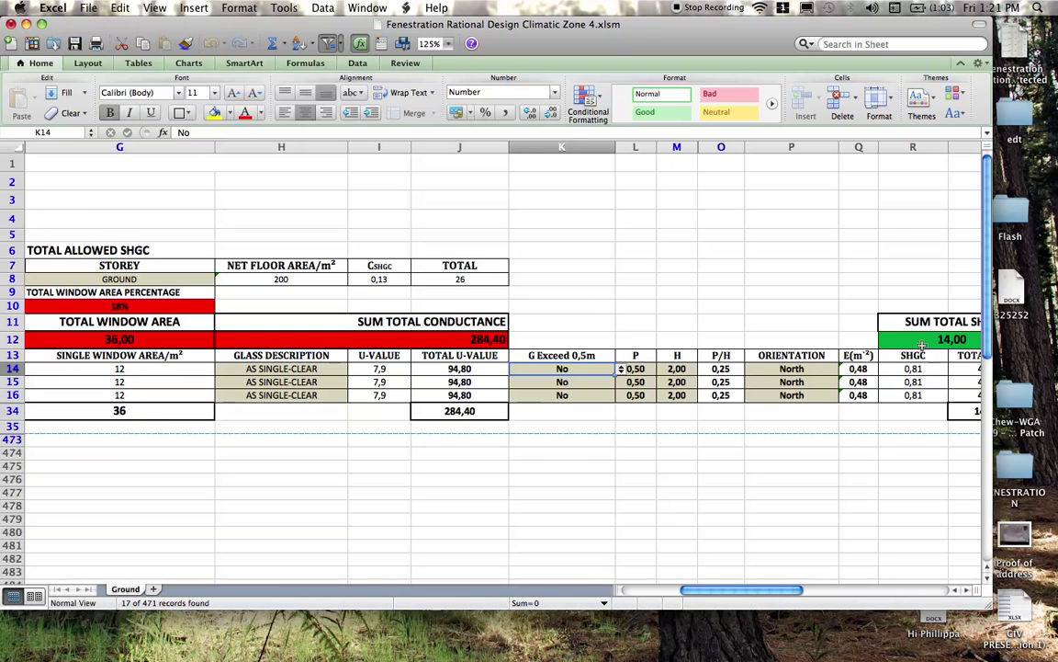
{"action": "left_click", "coordinate": [454, 278]}
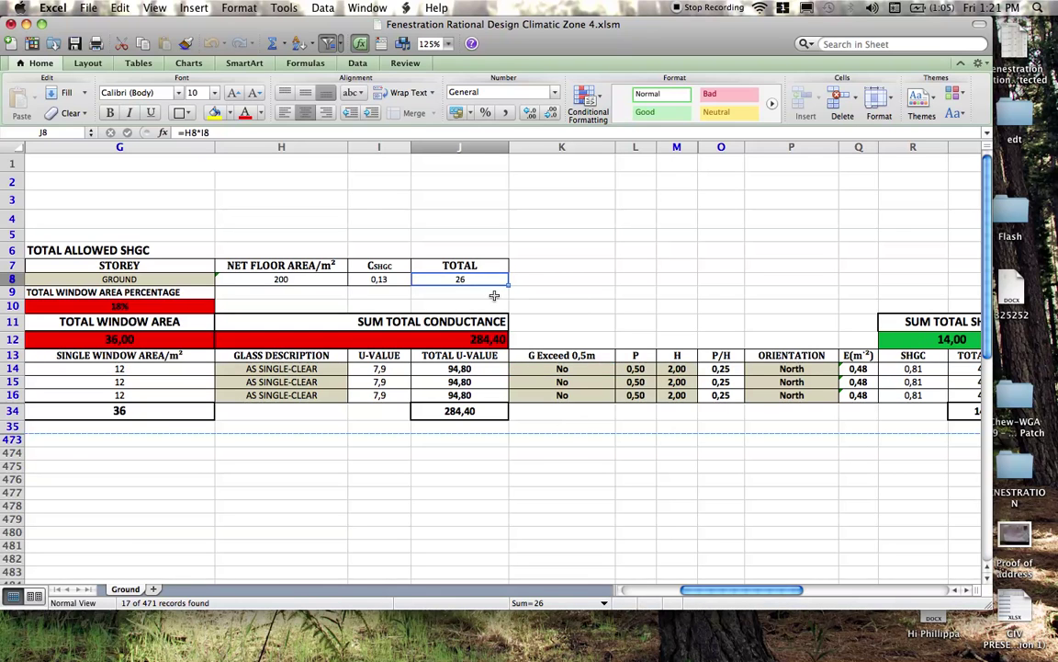
{"action": "left_click_drag", "start_coordinate": [717, 590], "coordinate": [658, 593]}
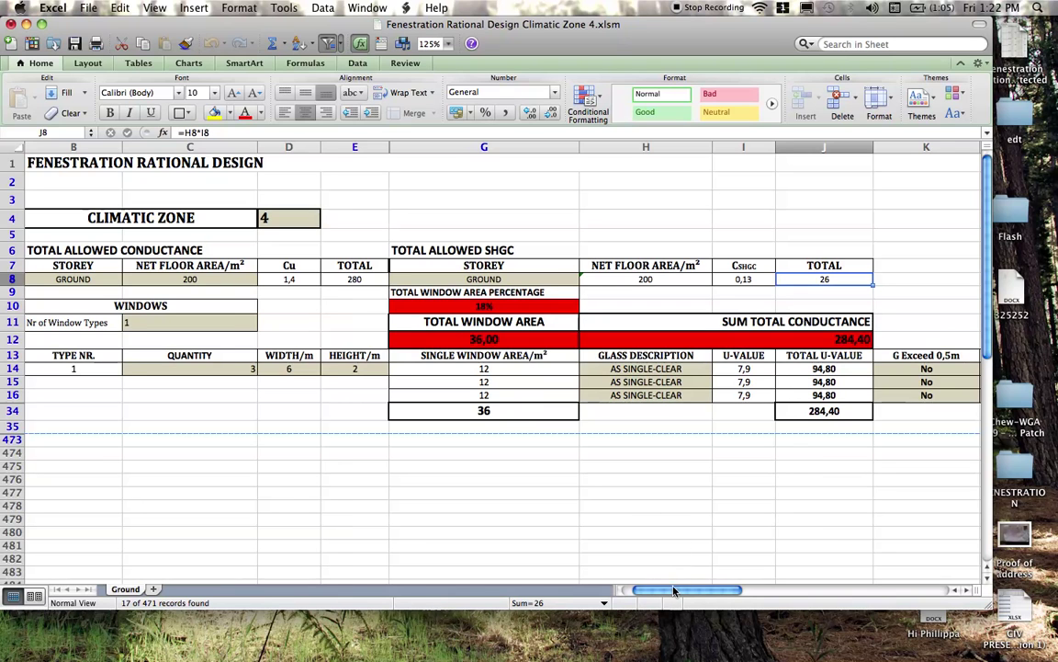
{"action": "left_click_drag", "start_coordinate": [673, 591], "coordinate": [662, 591]}
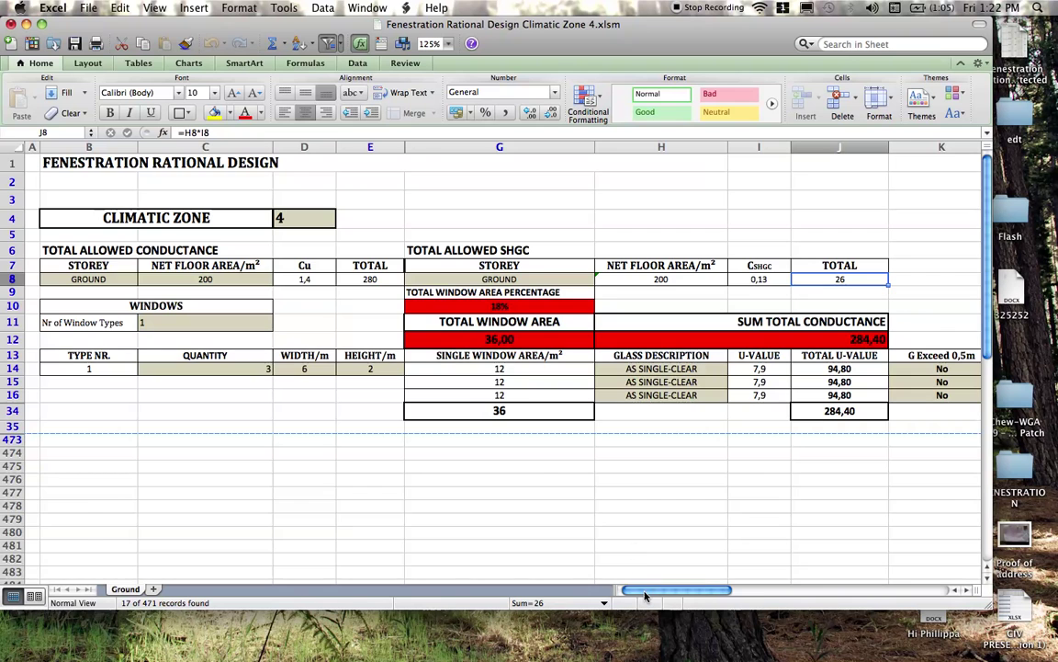
{"action": "left_click_drag", "start_coordinate": [646, 596], "coordinate": [676, 594]}
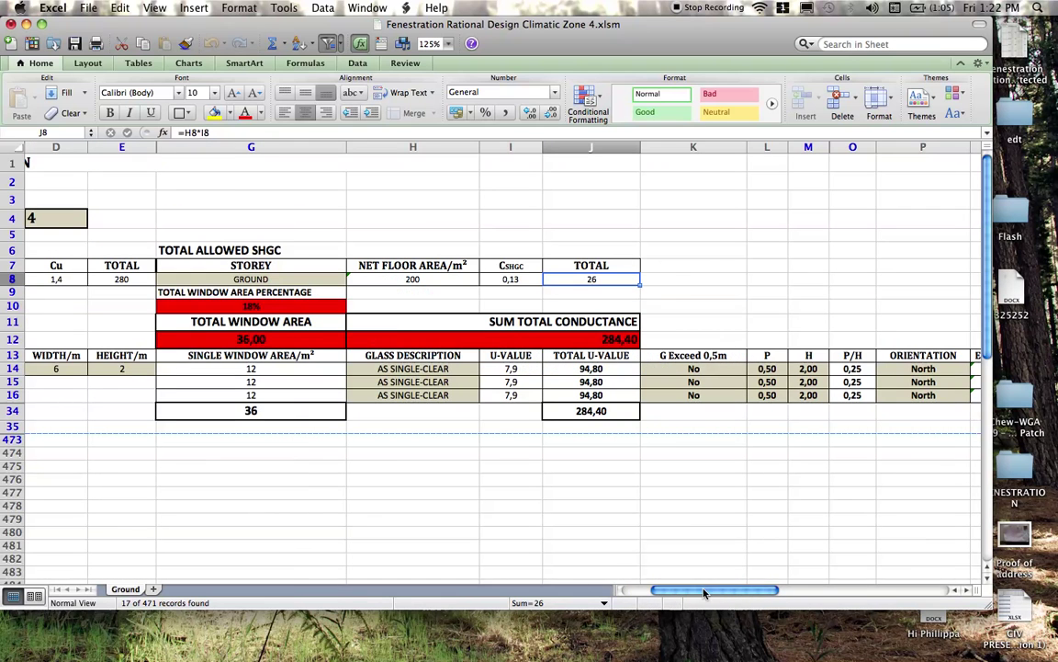
Set the glass description of the first type 1 window in row 14 to TPA TINTED DOUBLE LOW E.
{"action": "left_click_drag", "start_coordinate": [706, 590], "coordinate": [677, 589]}
{"action": "left_click", "coordinate": [700, 367]}
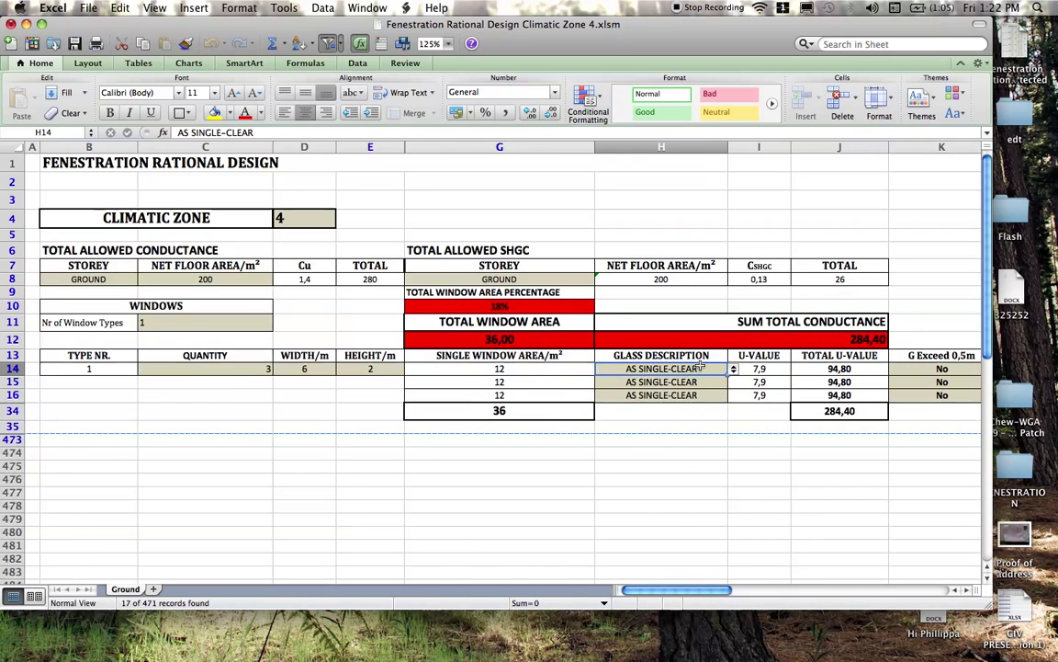
{"action": "left_click", "coordinate": [733, 369]}
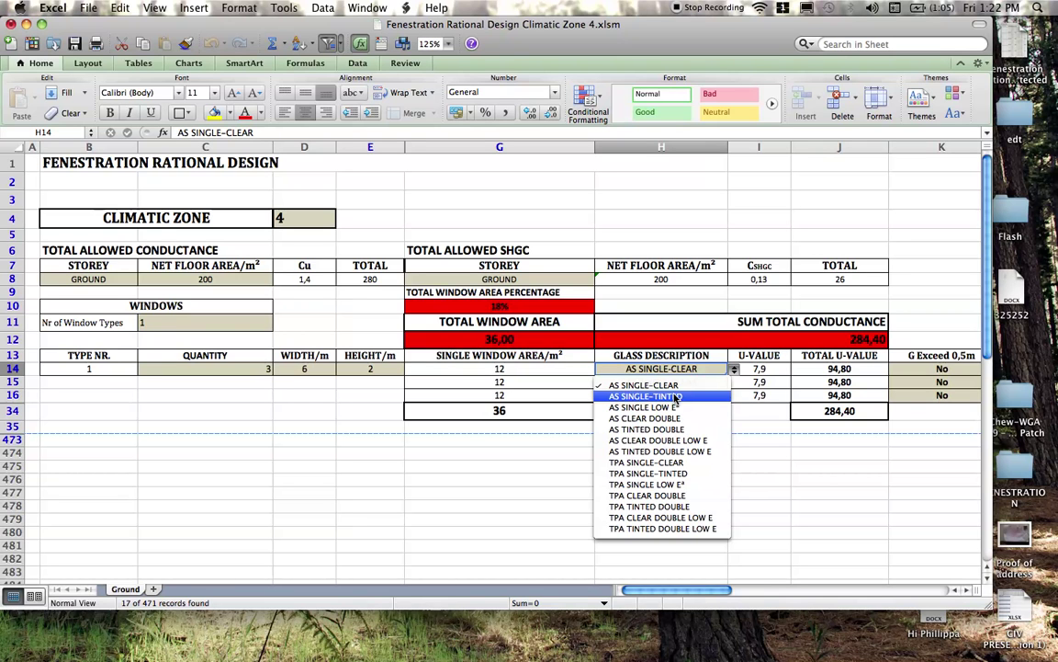
{"action": "left_click", "coordinate": [675, 529]}
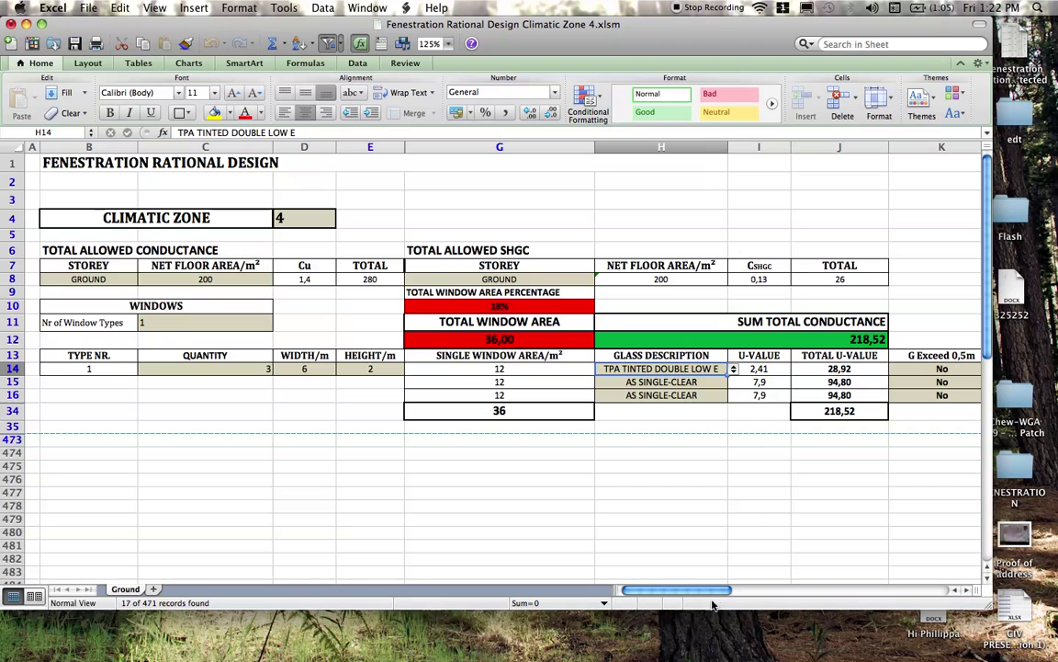
Reduce the sheet zoom to 85% so that all columns through TOTAL SHGC fit in view.
{"action": "left_click_drag", "start_coordinate": [713, 593], "coordinate": [657, 592]}
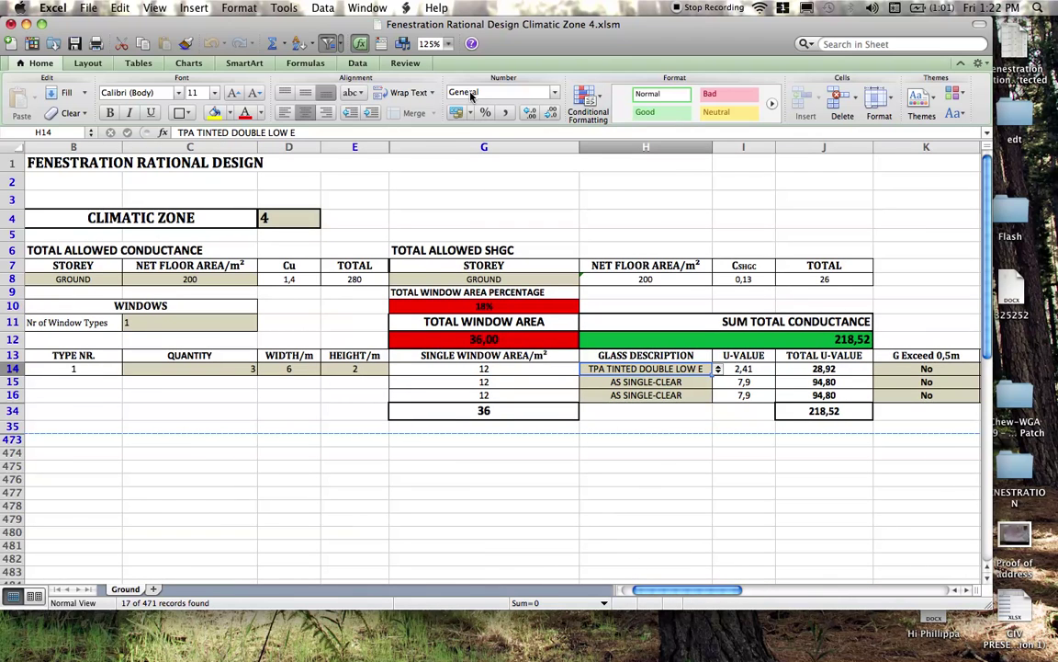
{"action": "left_click", "coordinate": [447, 44]}
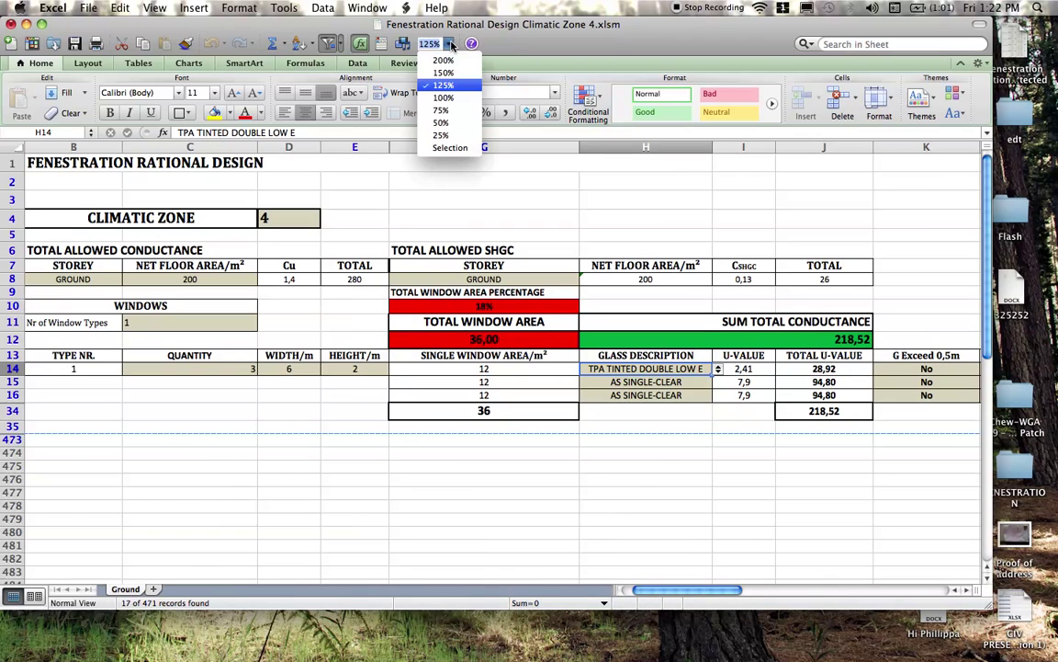
{"action": "left_click", "coordinate": [443, 97]}
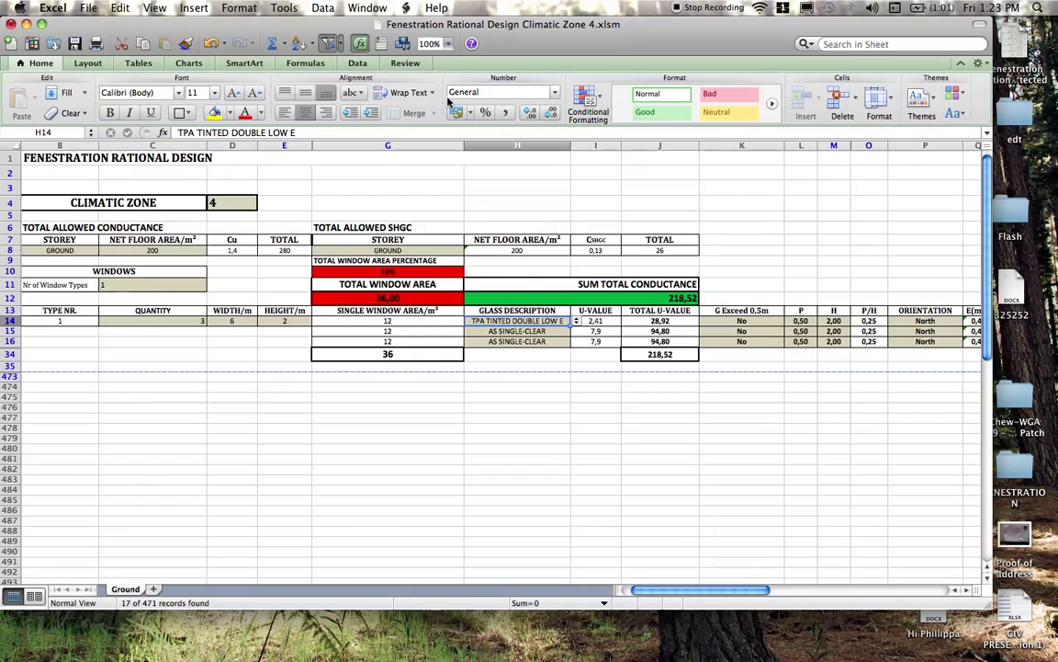
{"action": "left_click", "coordinate": [448, 43]}
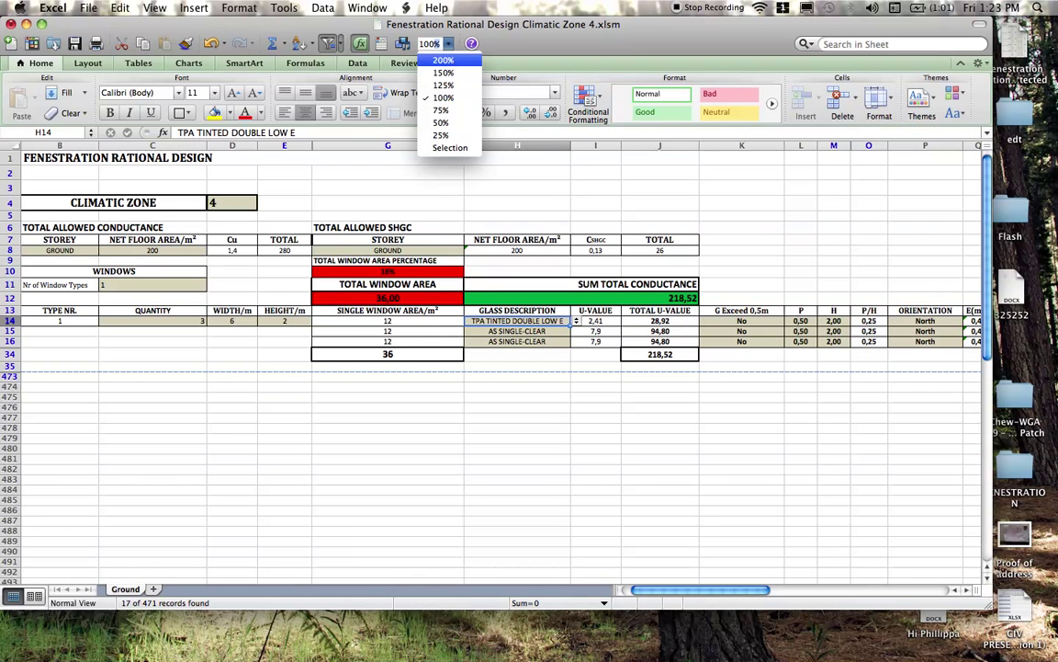
{"action": "left_click", "coordinate": [419, 43]}
{"action": "type", "text": "8"}
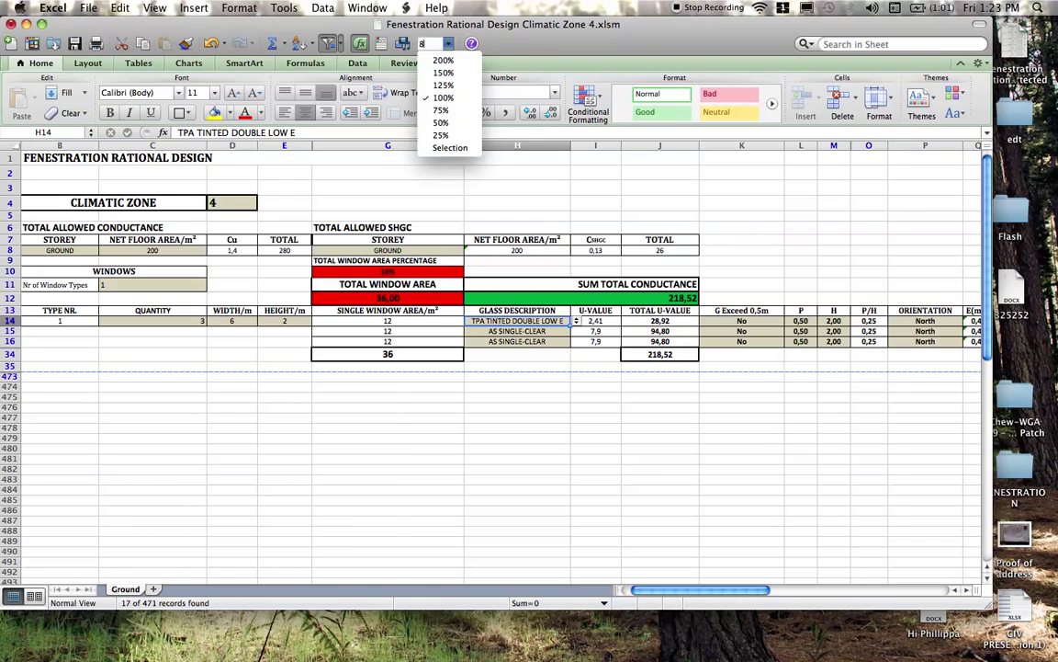
{"action": "type", "text": "5"}
{"action": "key", "text": "Return"}
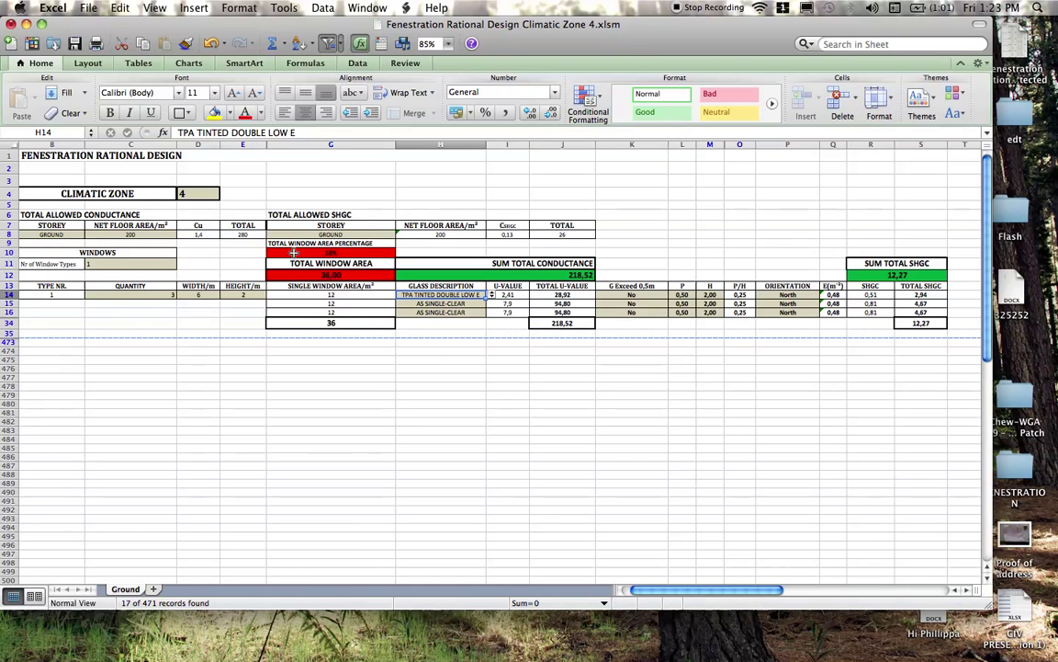
{"action": "left_click_drag", "start_coordinate": [642, 590], "coordinate": [632, 591]}
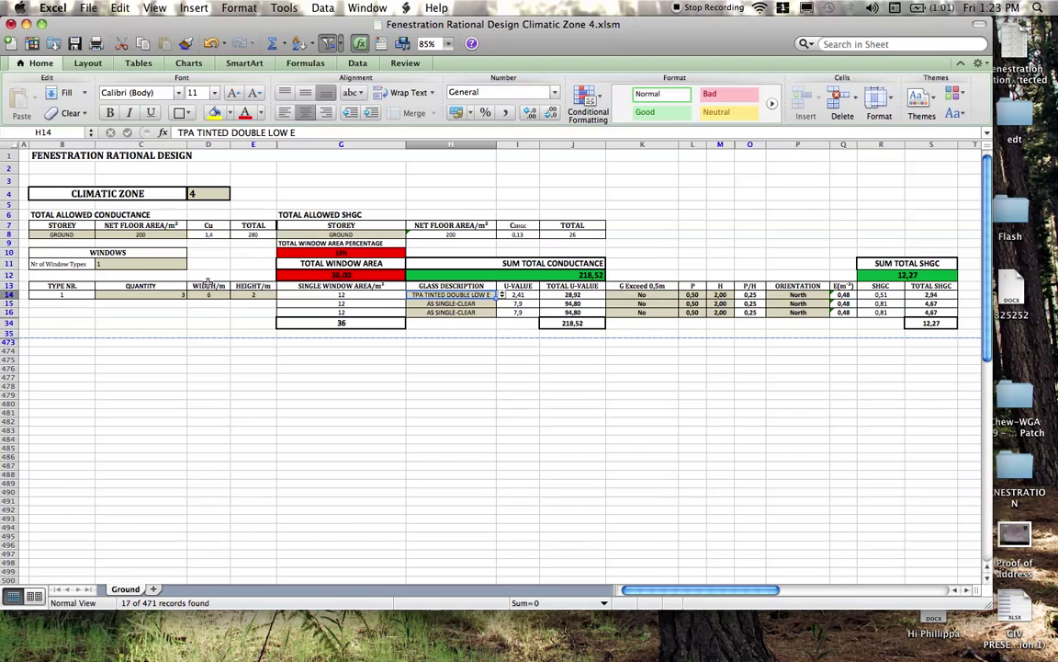
Set the number of window types to 2.
{"action": "left_click", "coordinate": [166, 270]}
{"action": "left_click", "coordinate": [189, 268]}
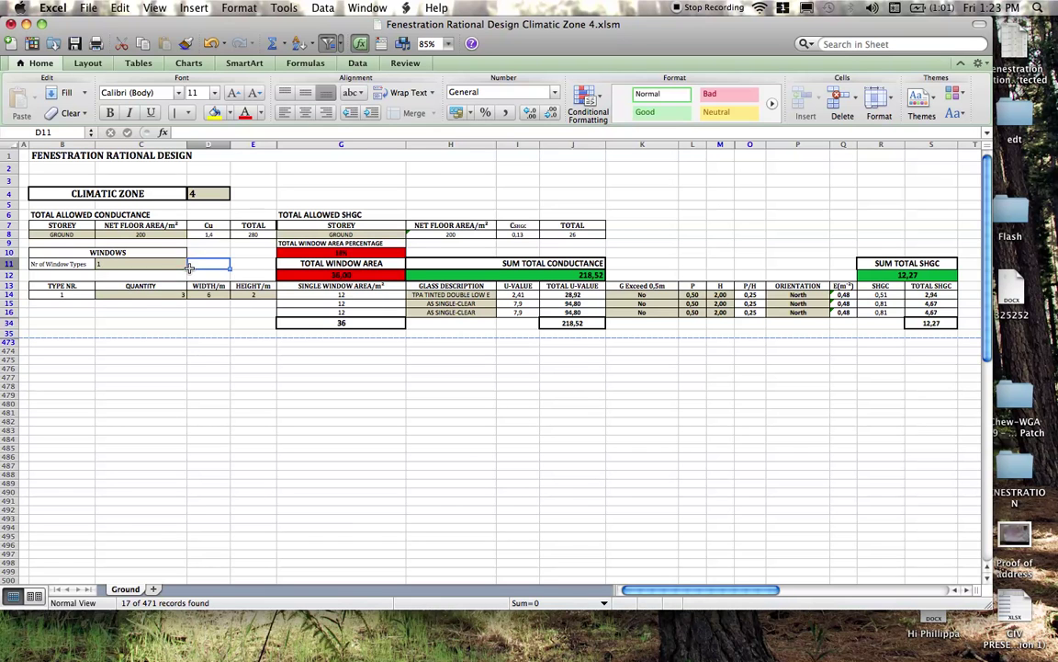
{"action": "left_click", "coordinate": [171, 268]}
{"action": "left_click", "coordinate": [190, 264]}
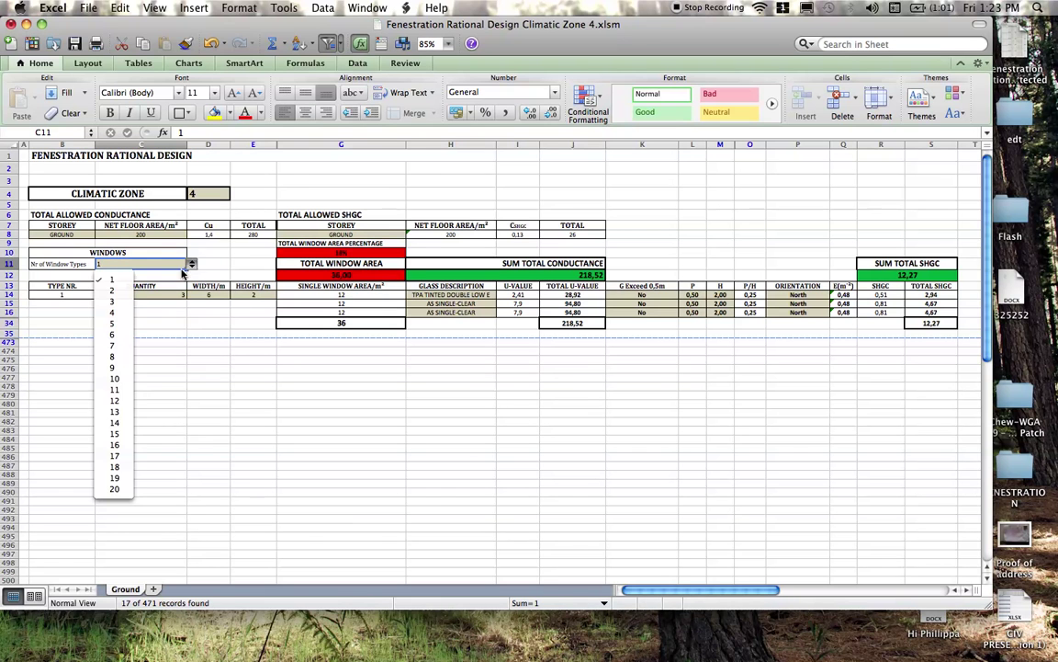
{"action": "left_click", "coordinate": [109, 272]}
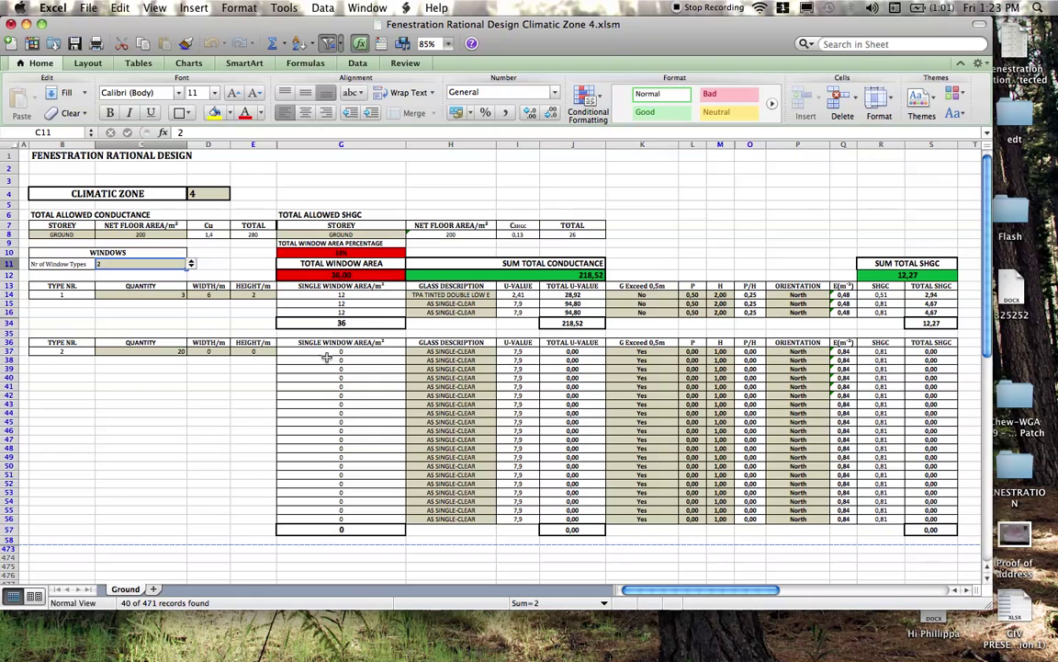
Set the type 2 windows to a quantity of 2, a width of 2 m and a height of 2 m.
{"action": "left_click", "coordinate": [170, 351]}
{"action": "left_click", "coordinate": [191, 353]}
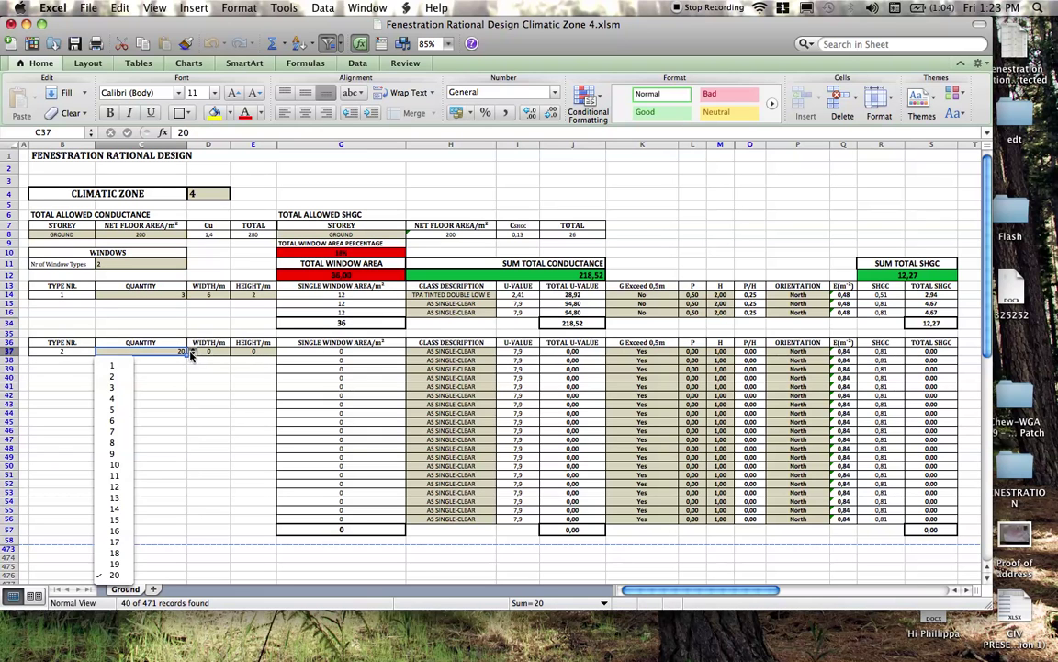
{"action": "left_click", "coordinate": [112, 376]}
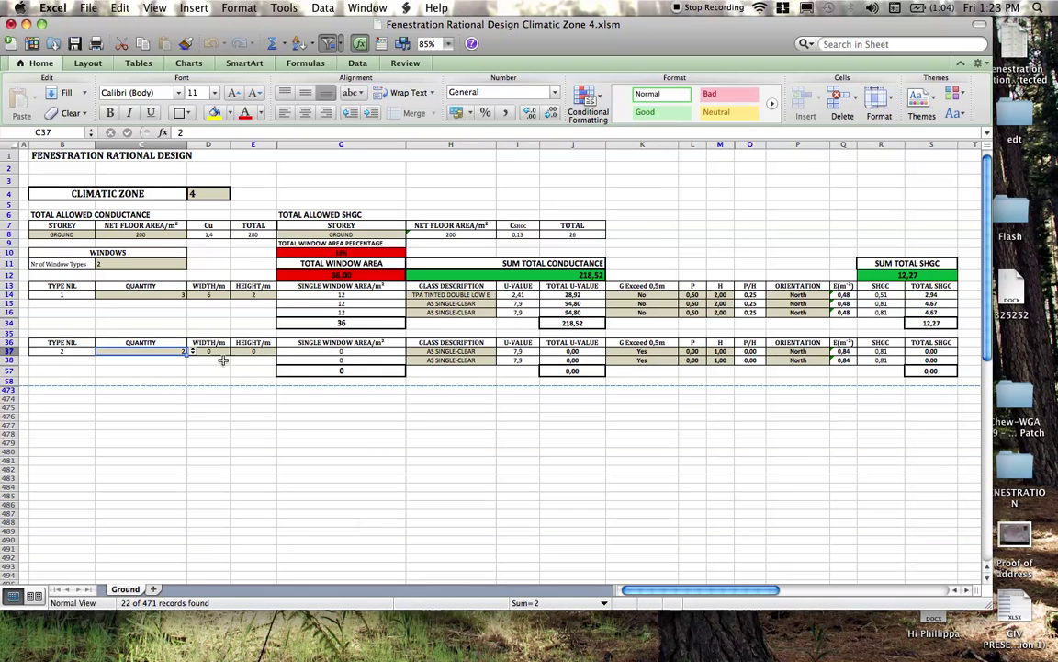
{"action": "left_click", "coordinate": [199, 352]}
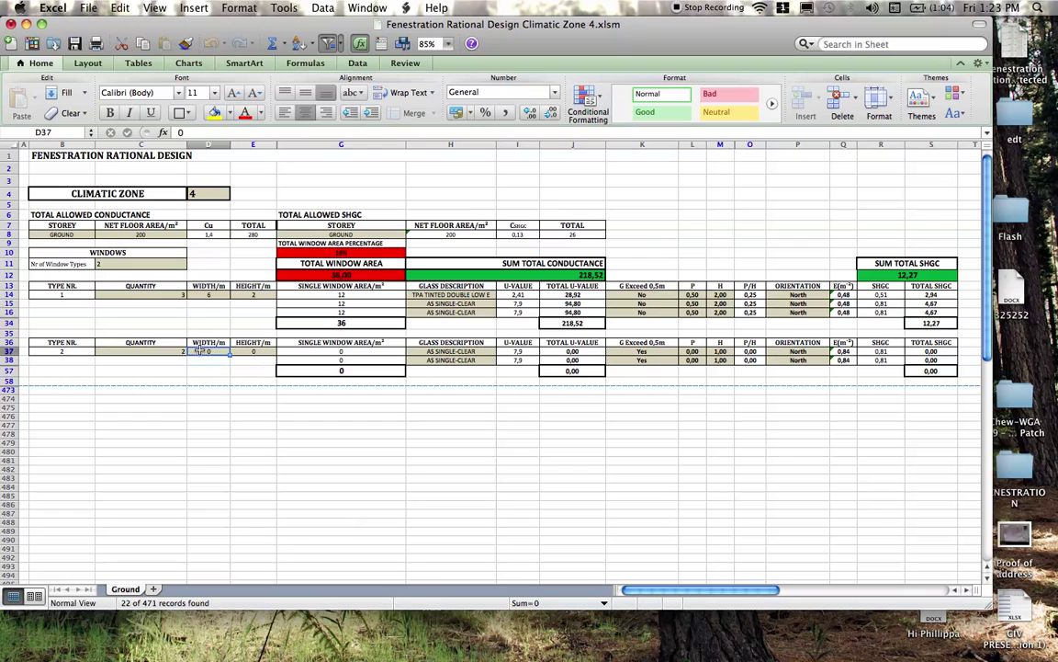
{"action": "type", "text": "2"}
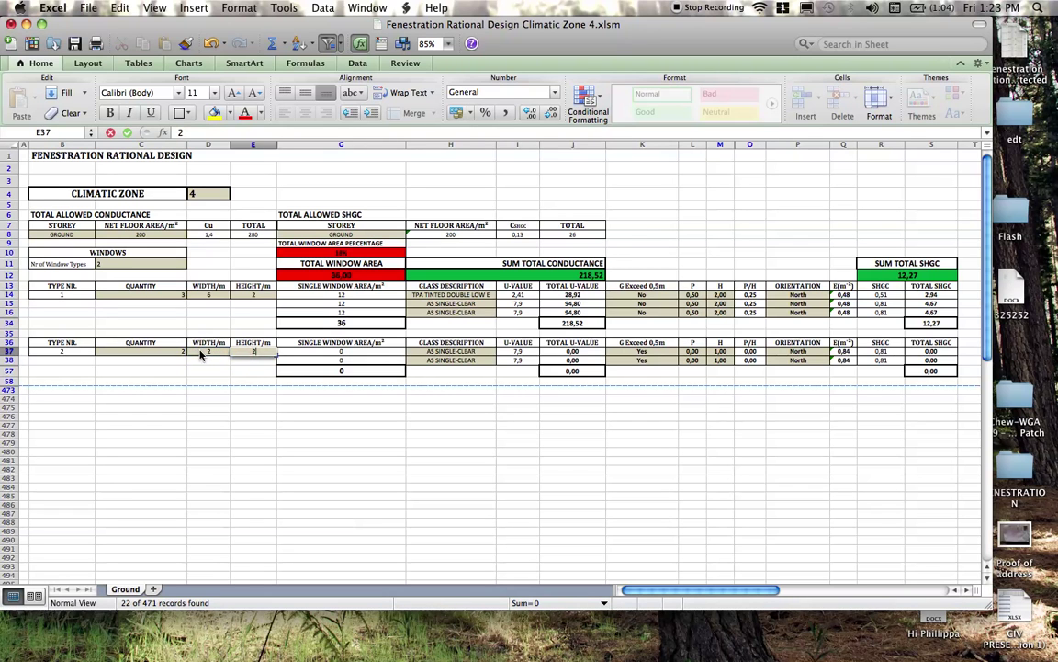
{"action": "key", "text": "Return"}
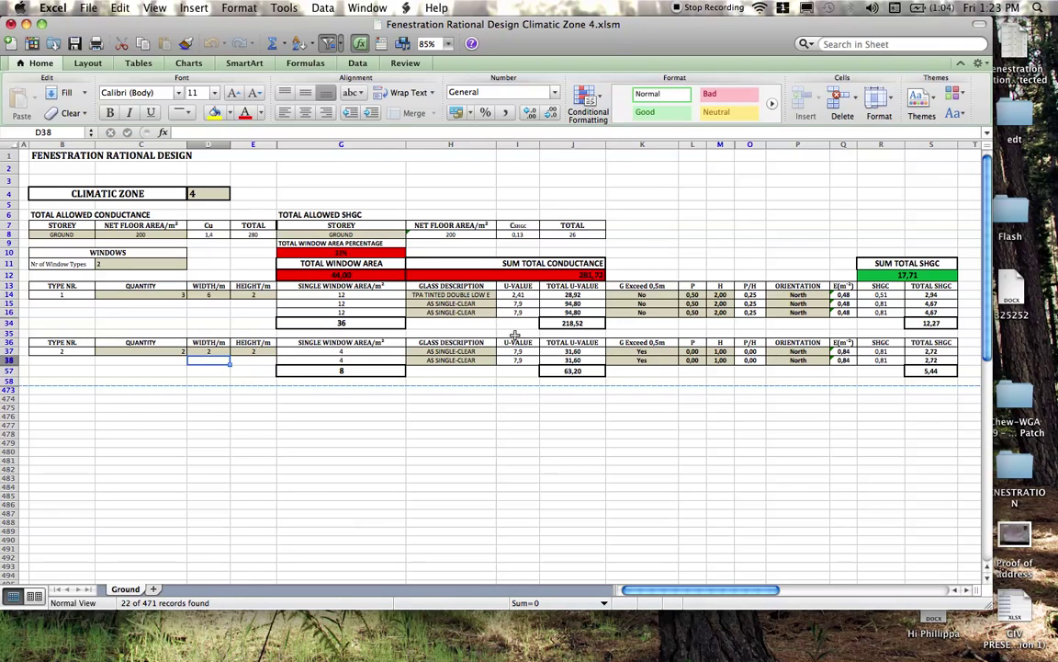
Set the orientations of the three type 1 windows in rows 14 to 16 to North East, South East and South.
{"action": "left_click", "coordinate": [798, 294]}
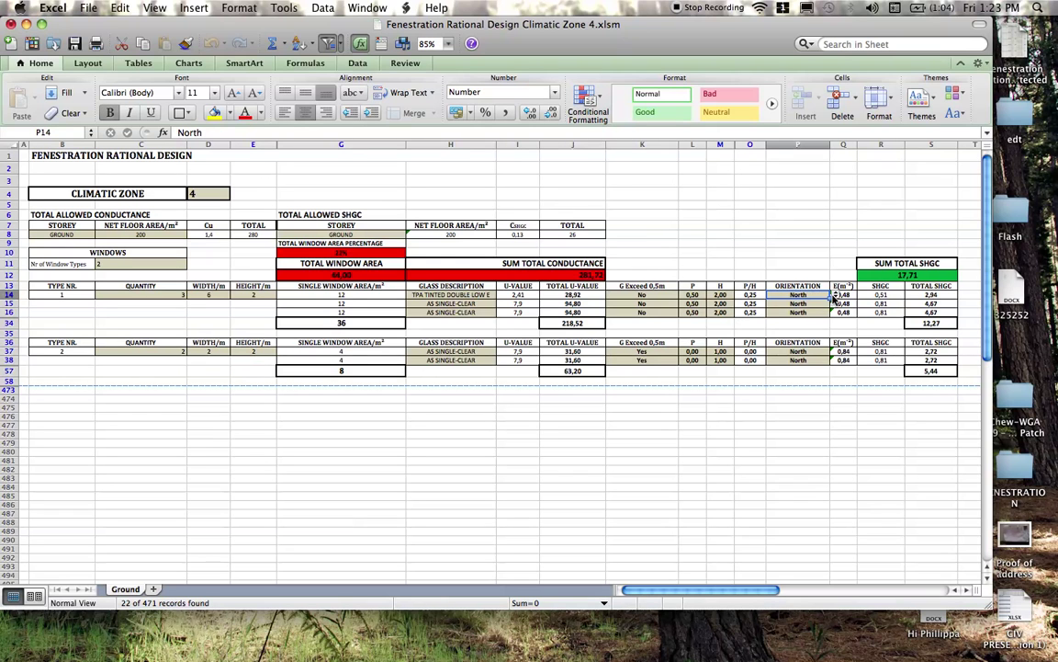
{"action": "left_click", "coordinate": [837, 295]}
{"action": "left_click", "coordinate": [801, 317]}
{"action": "left_click", "coordinate": [817, 305]}
{"action": "left_click", "coordinate": [836, 304]}
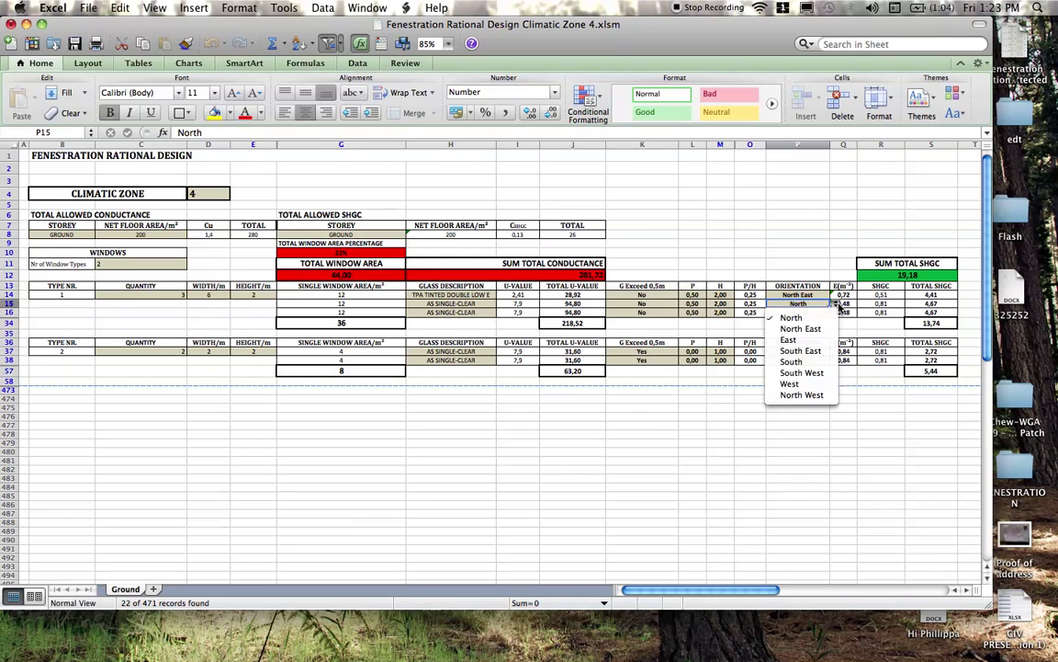
{"action": "left_click", "coordinate": [823, 352]}
{"action": "left_click", "coordinate": [798, 324]}
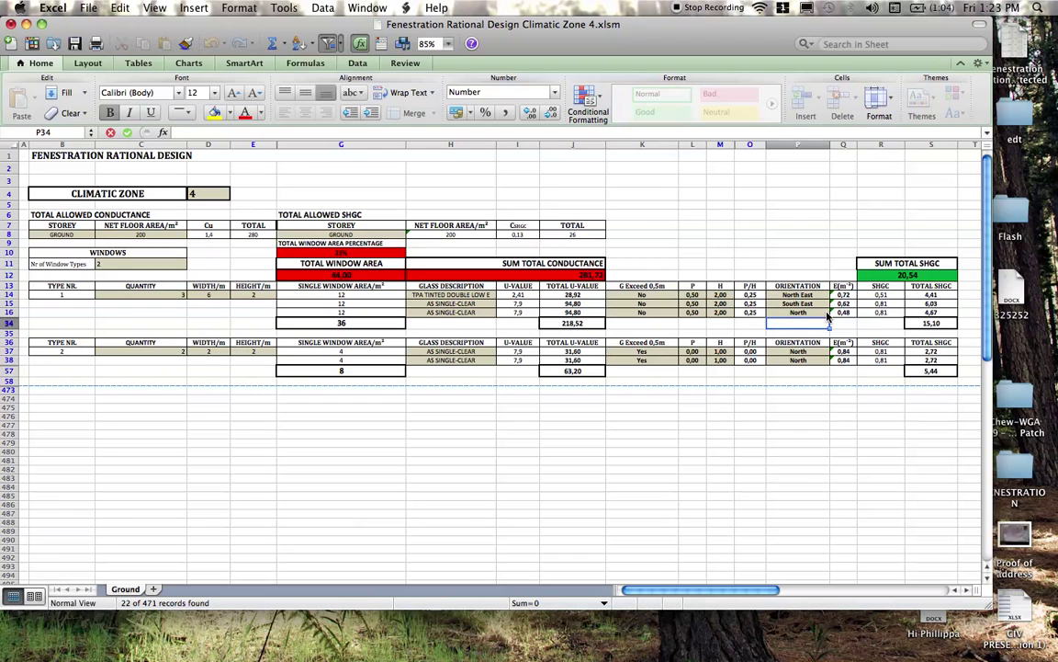
{"action": "left_click", "coordinate": [822, 313]}
{"action": "left_click", "coordinate": [834, 313]}
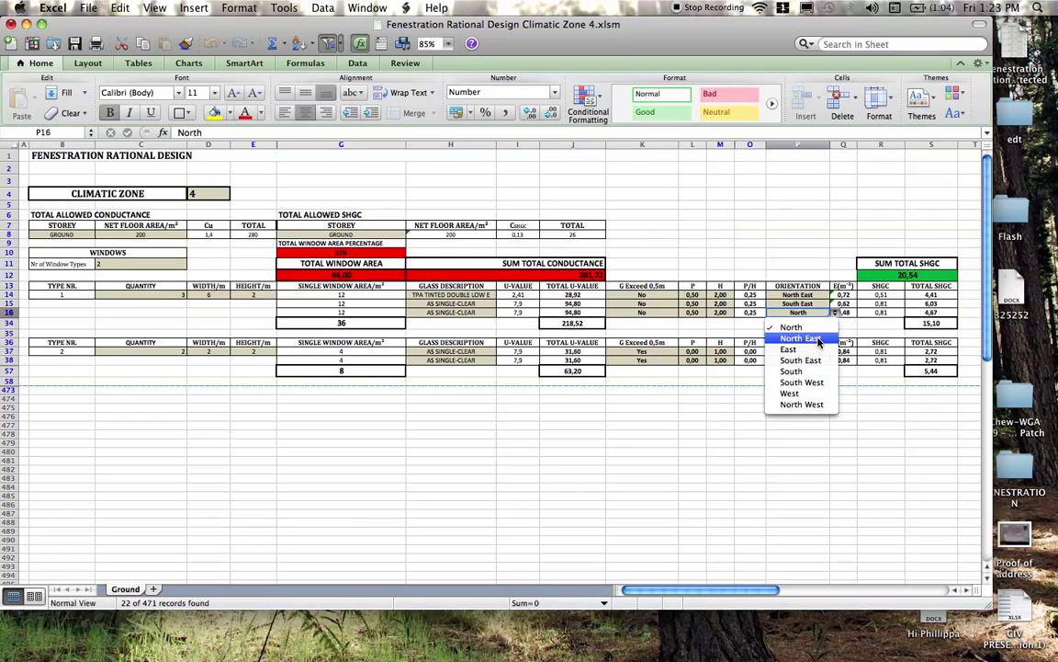
{"action": "key", "text": "Escape"}
{"action": "left_click", "coordinate": [798, 358]}
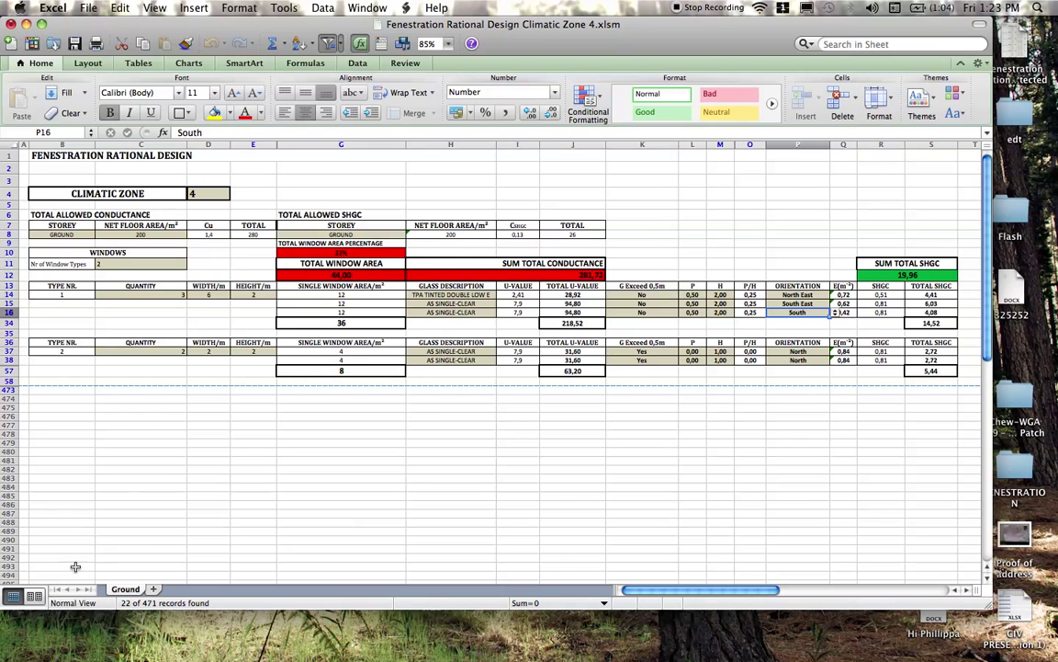
Preview the sheet in page layout view and return to normal view.
{"action": "left_click", "coordinate": [34, 595]}
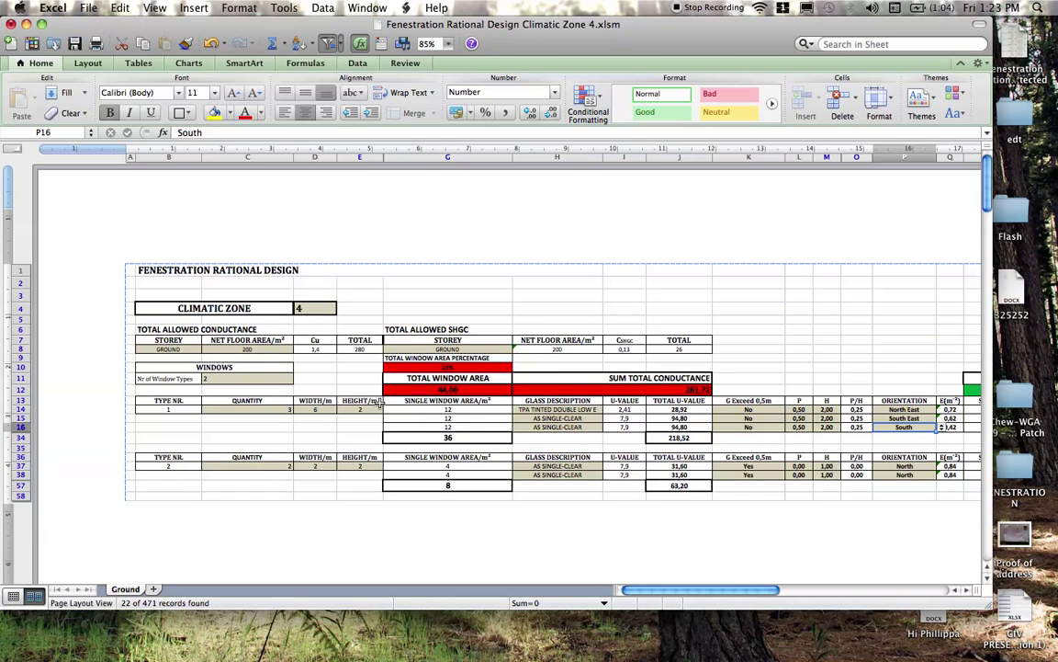
{"action": "mouse_move", "coordinate": [679, 590]}
{"action": "left_mouse_down"}
{"action": "mouse_move", "coordinate": [746, 592]}
{"action": "mouse_move", "coordinate": [661, 591]}
{"action": "left_mouse_up"}
{"action": "scroll", "coordinate": [986, 188], "scroll_direction": "down", "scroll_amount": 5}
{"action": "scroll", "coordinate": [987, 202], "scroll_direction": "up", "scroll_amount": 5}
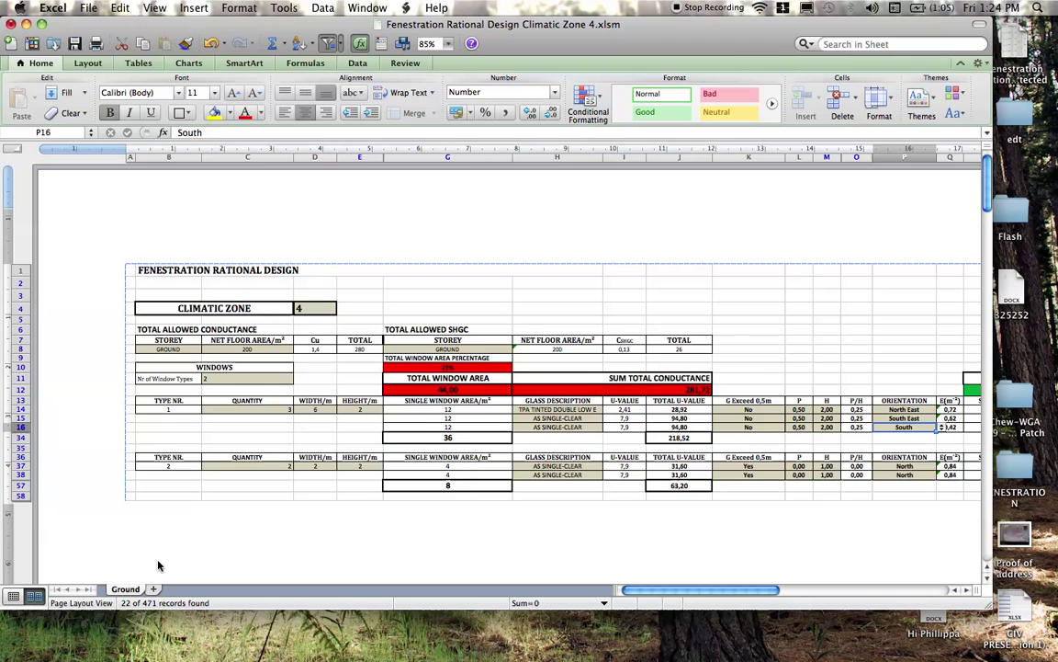
{"action": "left_click", "coordinate": [13, 595]}
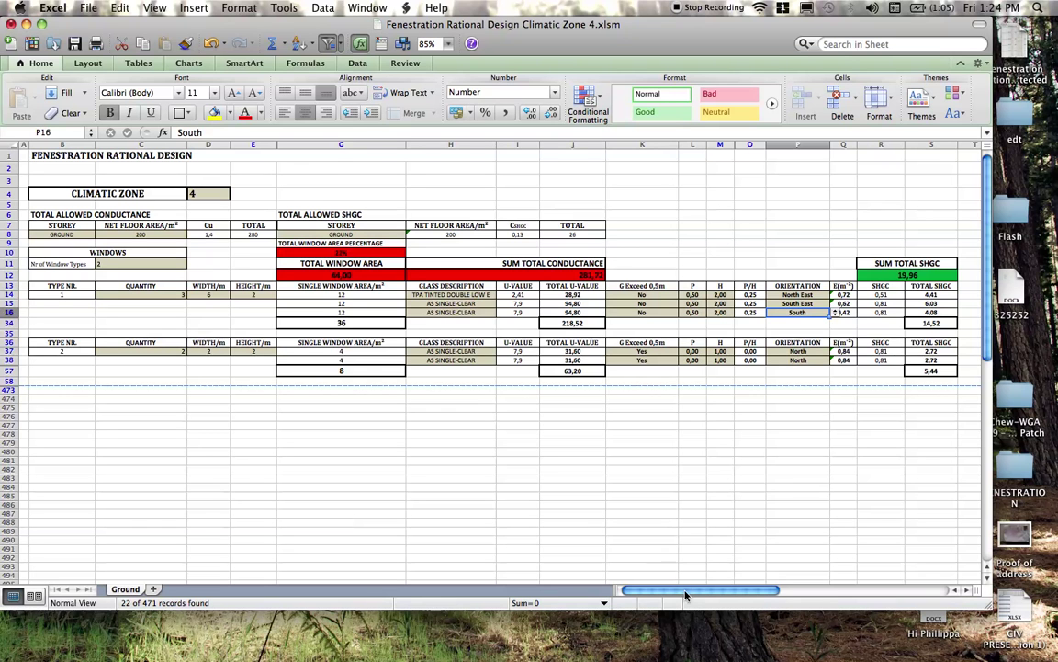
{"action": "left_click_drag", "start_coordinate": [689, 595], "coordinate": [664, 585]}
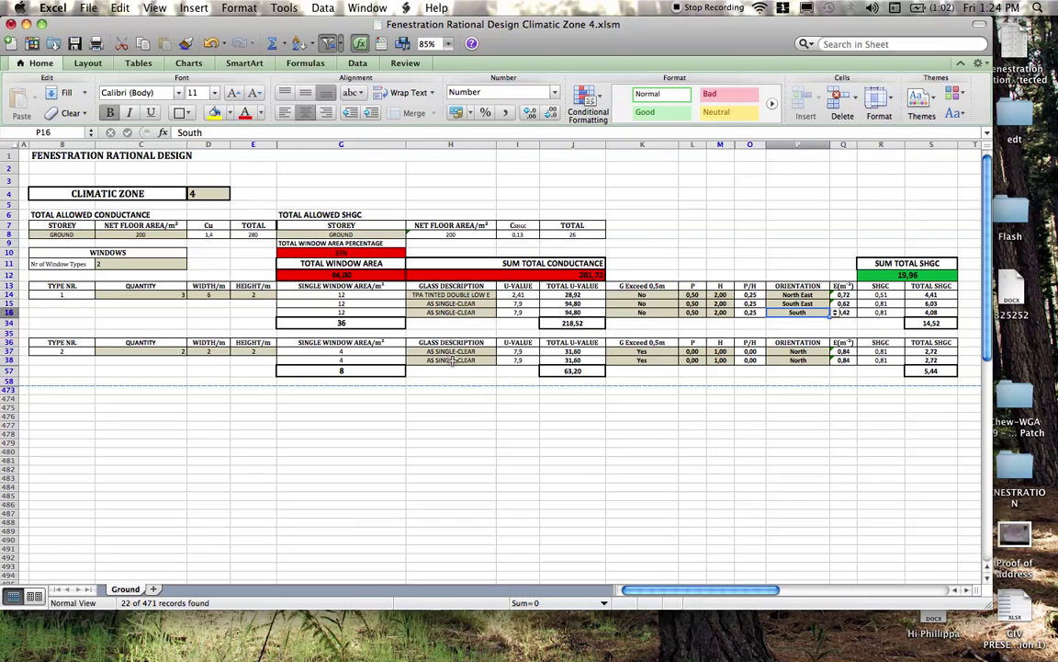